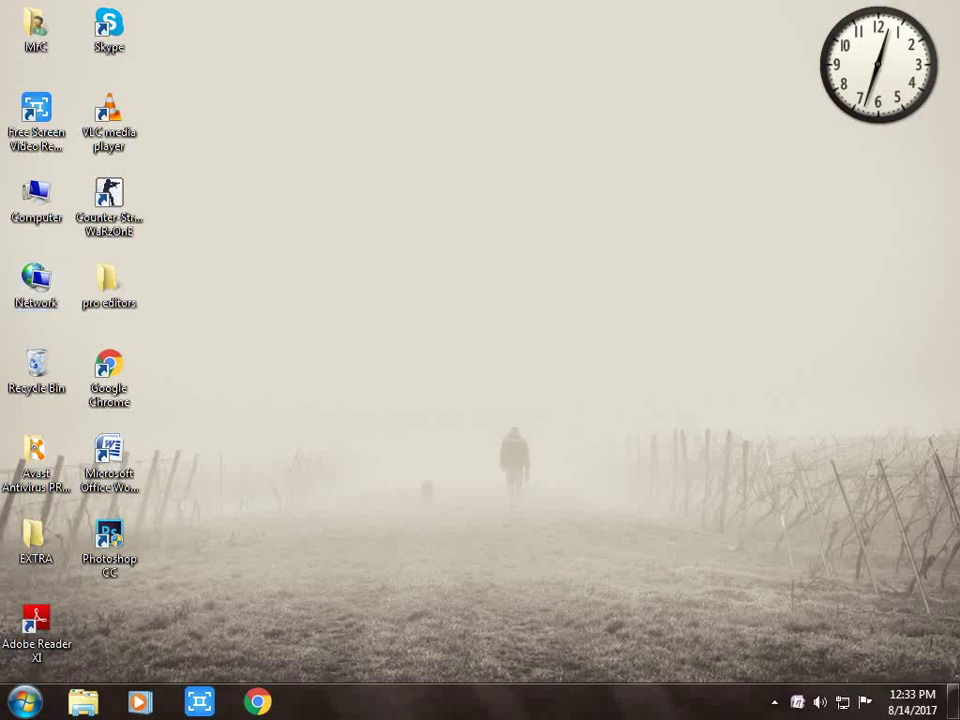
Step: Launch Photoshop CC from its desktop shortcut
{"action": "left_click", "coordinate": [109, 548]}
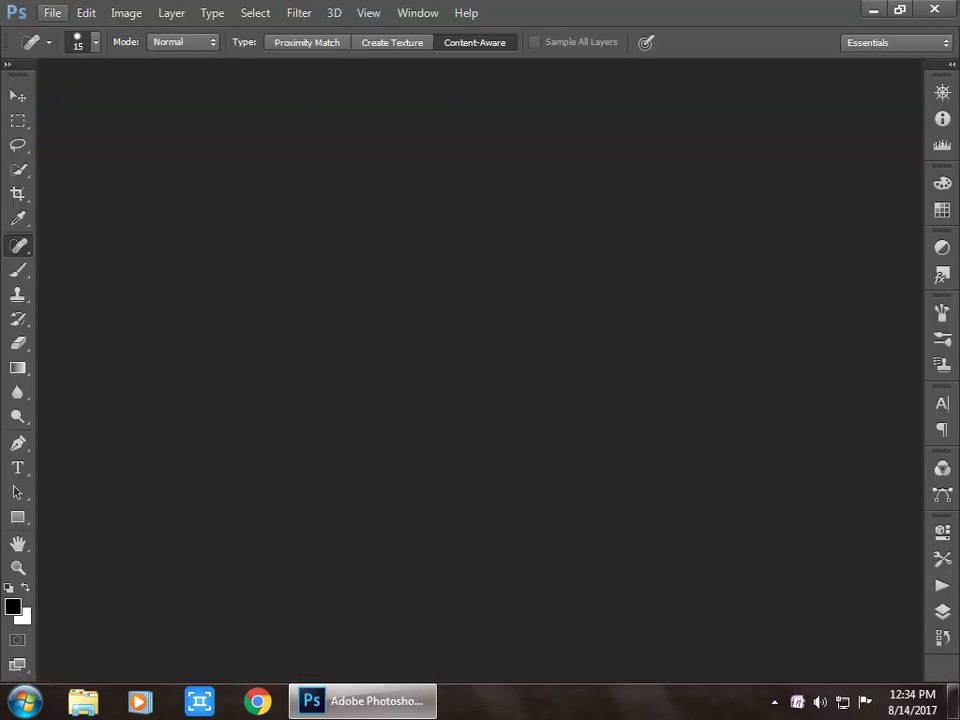
Step: Open bing-gallery-watermark-4.jpg from the pro editors folder, dismissing the vRAM warning
{"action": "left_click", "coordinate": [52, 12]}
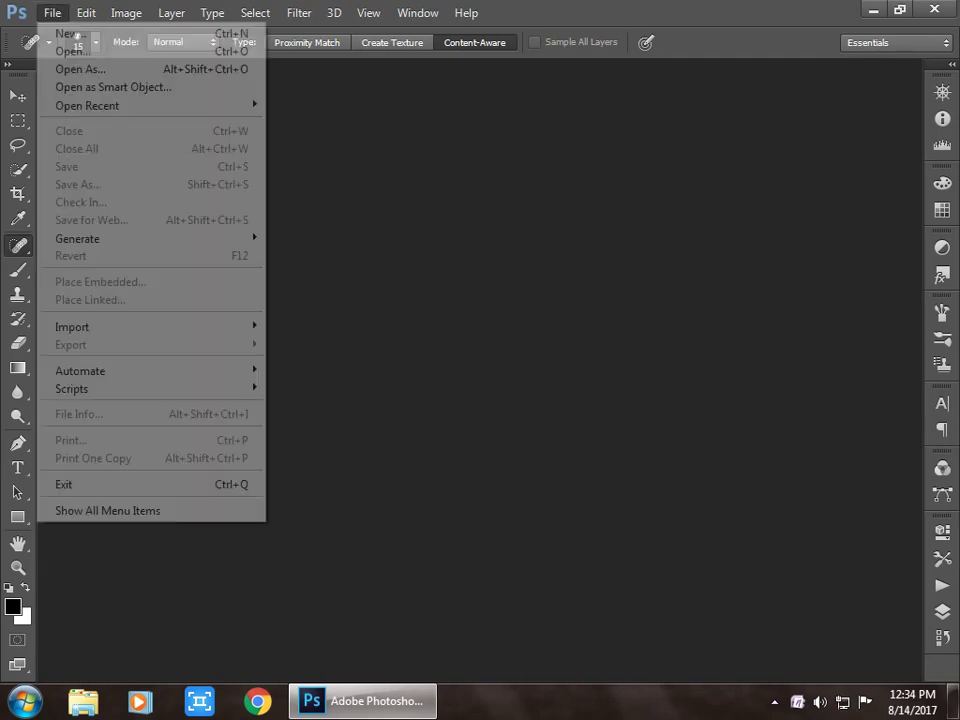
{"action": "left_click", "coordinate": [64, 49]}
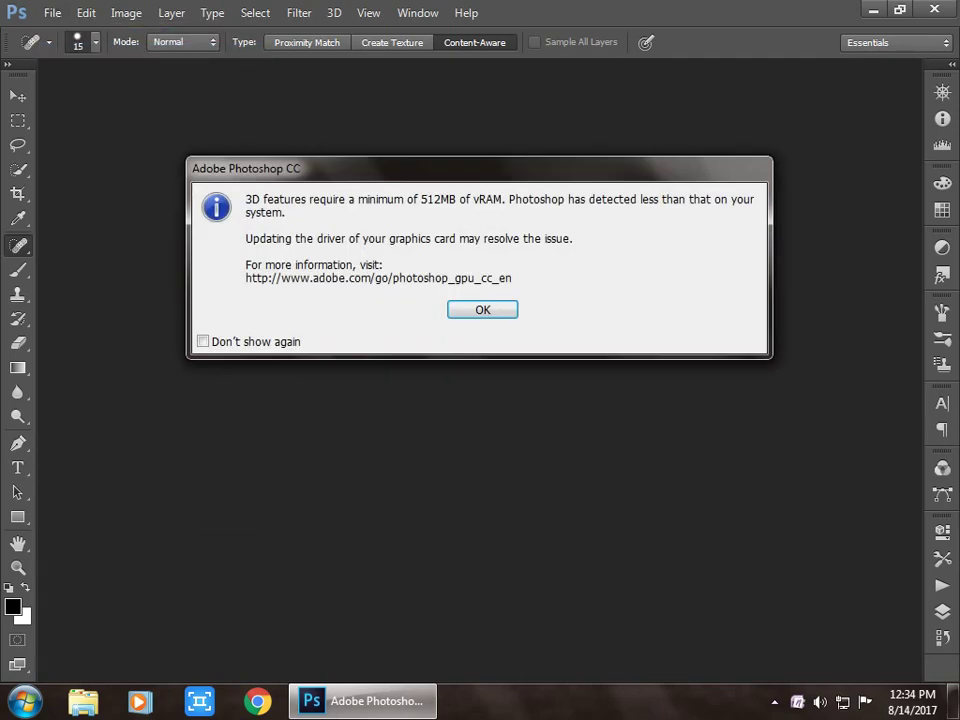
{"action": "key", "text": "Return"}
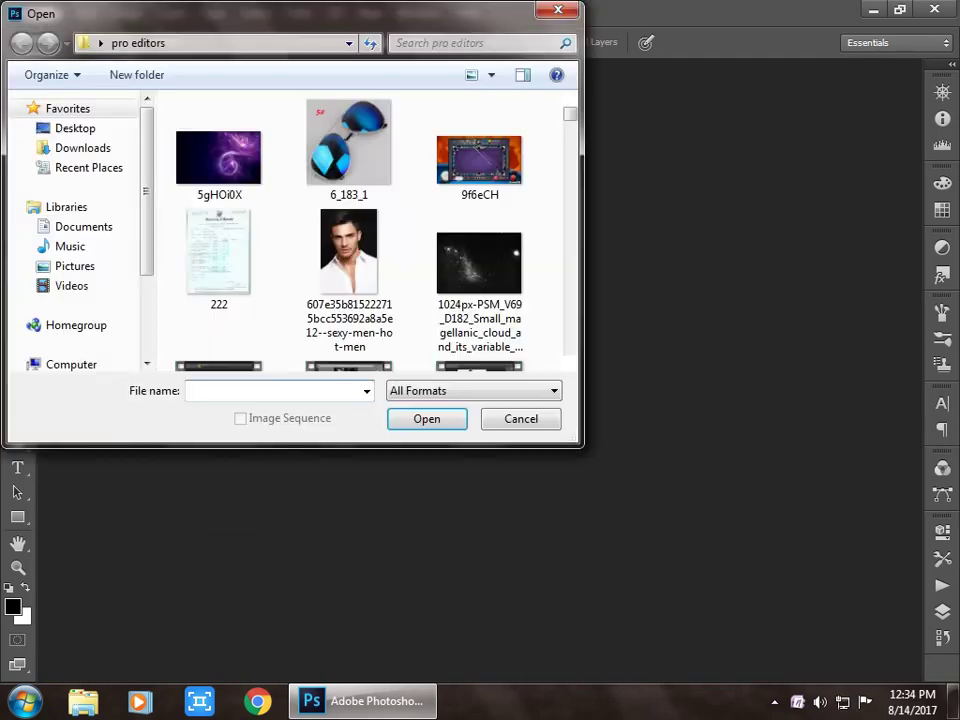
{"action": "scroll", "coordinate": [470, 110], "scroll_direction": "down", "scroll_amount": 3}
{"action": "scroll", "coordinate": [470, 110], "scroll_direction": "down", "scroll_amount": 3}
{"action": "scroll", "coordinate": [470, 110], "scroll_direction": "down", "scroll_amount": 3}
{"action": "scroll", "coordinate": [470, 110], "scroll_direction": "down", "scroll_amount": 3}
{"action": "scroll", "coordinate": [470, 110], "scroll_direction": "up", "scroll_amount": 1}
{"action": "scroll", "coordinate": [470, 110], "scroll_direction": "up", "scroll_amount": 3}
{"action": "scroll", "coordinate": [378, 105], "scroll_direction": "up", "scroll_amount": 1}
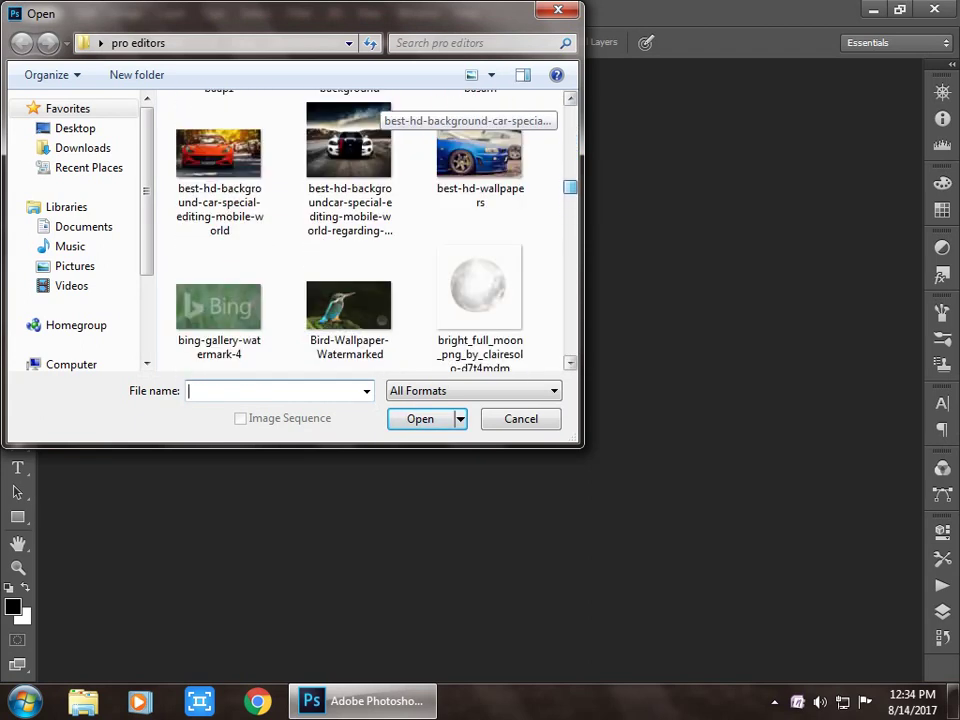
{"action": "scroll", "coordinate": [378, 105], "scroll_direction": "down", "scroll_amount": 1}
{"action": "double_click", "coordinate": [218, 190]}
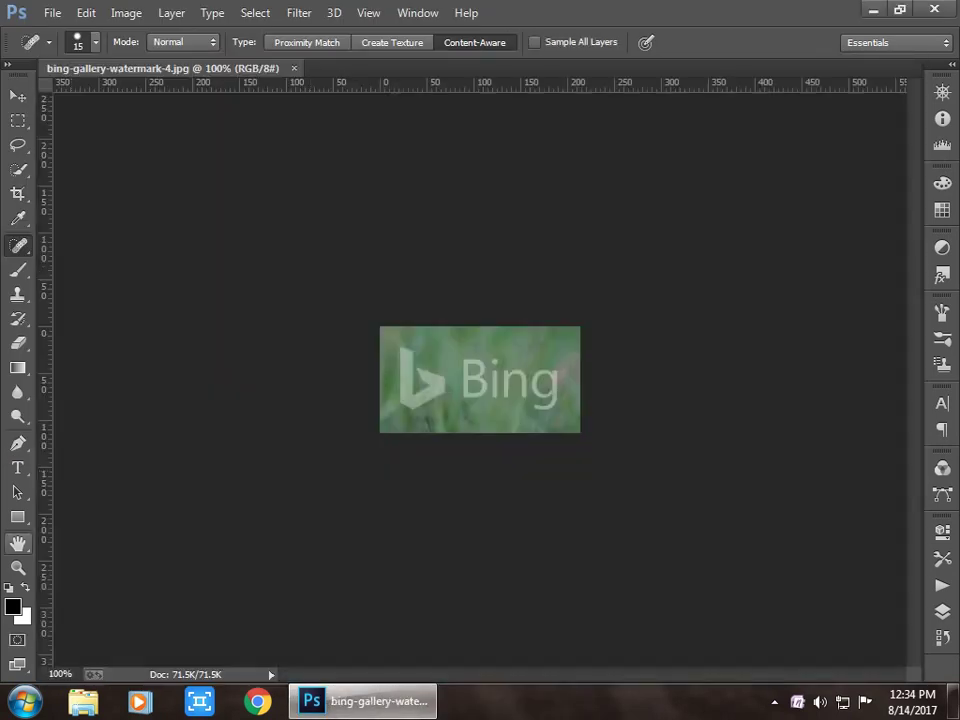
Step: Zoom in on the Bing logo and select the Spot Healing Brush
{"action": "key", "text": "z"}
{"action": "left_click_drag", "start_coordinate": [379, 326], "coordinate": [580, 432]}
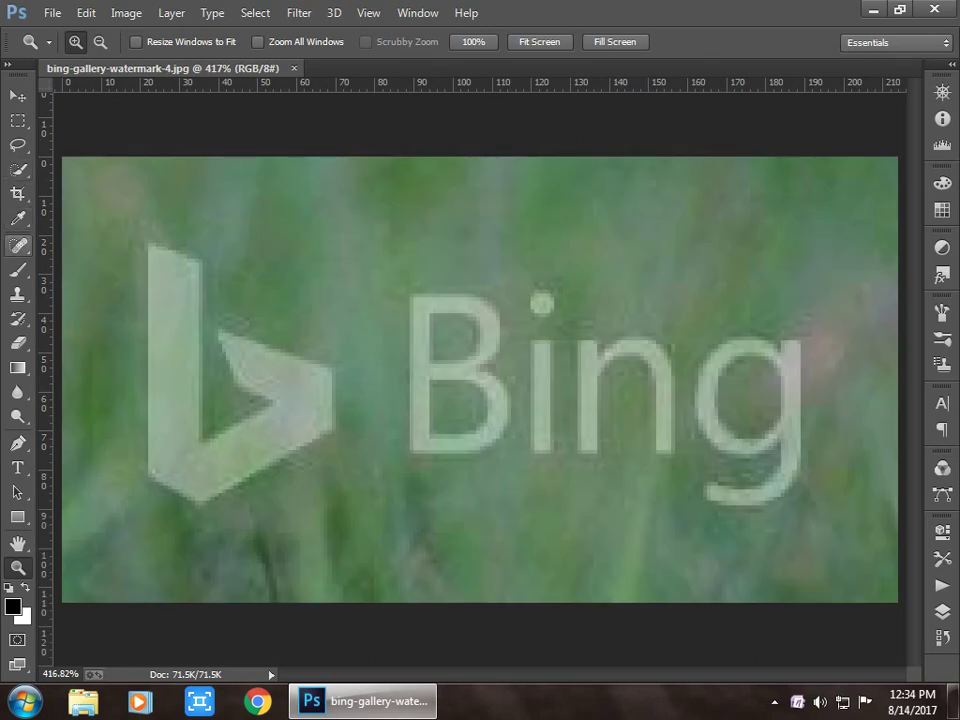
{"action": "left_click", "coordinate": [17, 245]}
{"action": "right_click", "coordinate": [17, 245]}
{"action": "left_click", "coordinate": [115, 260]}
{"action": "right_click", "coordinate": [17, 245]}
{"action": "left_click", "coordinate": [115, 242]}
Step: Set the brush to 40 px size with 8% spacing
{"action": "right_click", "coordinate": [245, 284]}
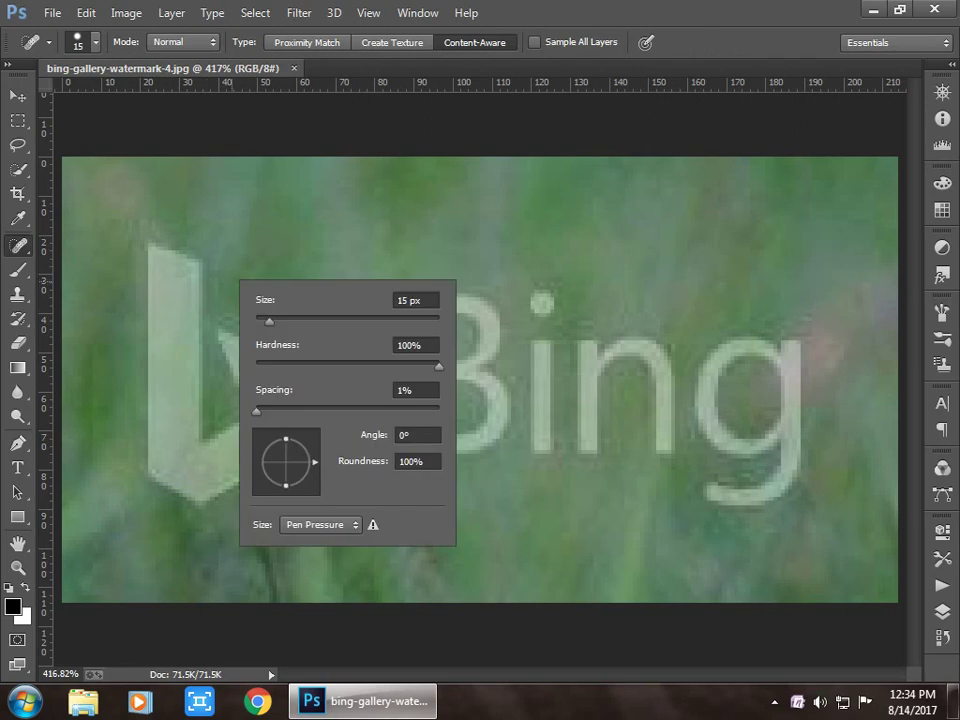
{"action": "double_click", "coordinate": [408, 300]}
{"action": "type", "text": "40"}
{"action": "key", "text": "Return"}
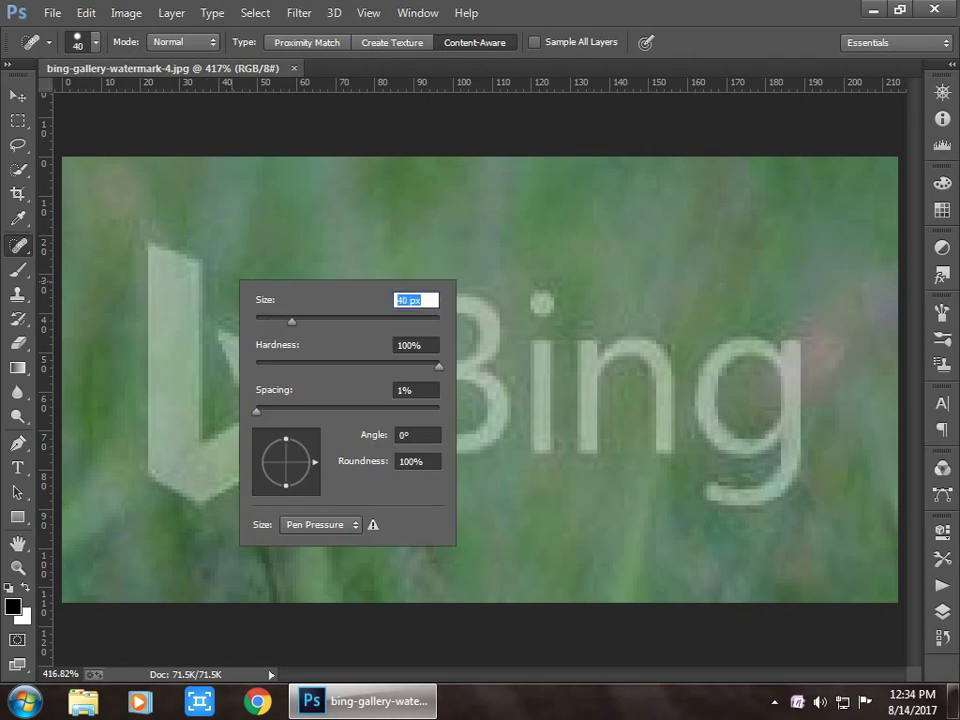
{"action": "key", "text": "Tab"}
{"action": "key", "text": "Tab"}
{"action": "type", "text": "8"}
{"action": "key", "text": "Return"}
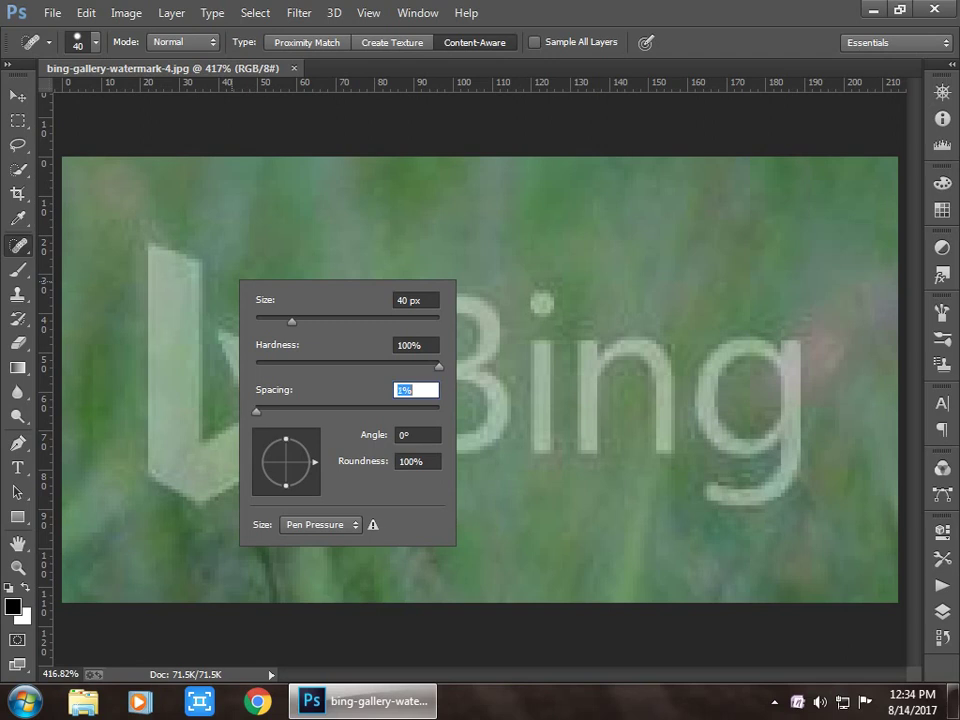
Step: Heal away the Bing logo mark and its lettering with brush strokes
{"action": "key", "text": "Return"}
{"action": "left_click", "coordinate": [176, 289]}
{"action": "mouse_move", "coordinate": [168, 300]}
{"action": "left_mouse_down"}
{"action": "mouse_move", "coordinate": [175, 430]}
{"action": "mouse_move", "coordinate": [300, 360]}
{"action": "left_mouse_up"}
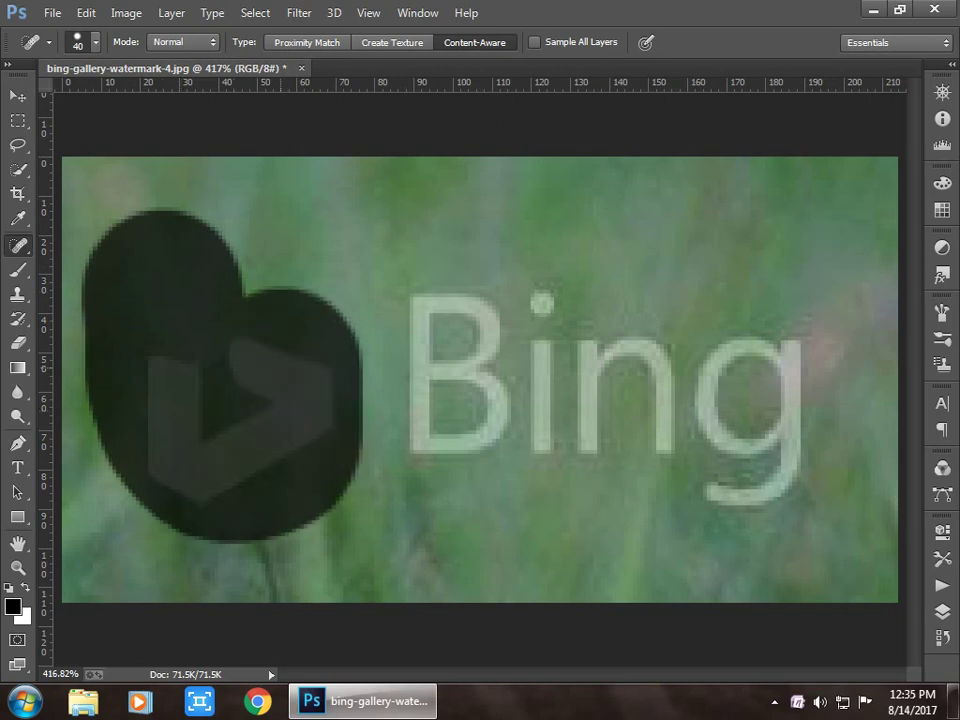
{"action": "mouse_move", "coordinate": [418, 292]}
{"action": "left_mouse_down"}
{"action": "mouse_move", "coordinate": [478, 462]}
{"action": "mouse_move", "coordinate": [430, 440]}
{"action": "left_mouse_up"}
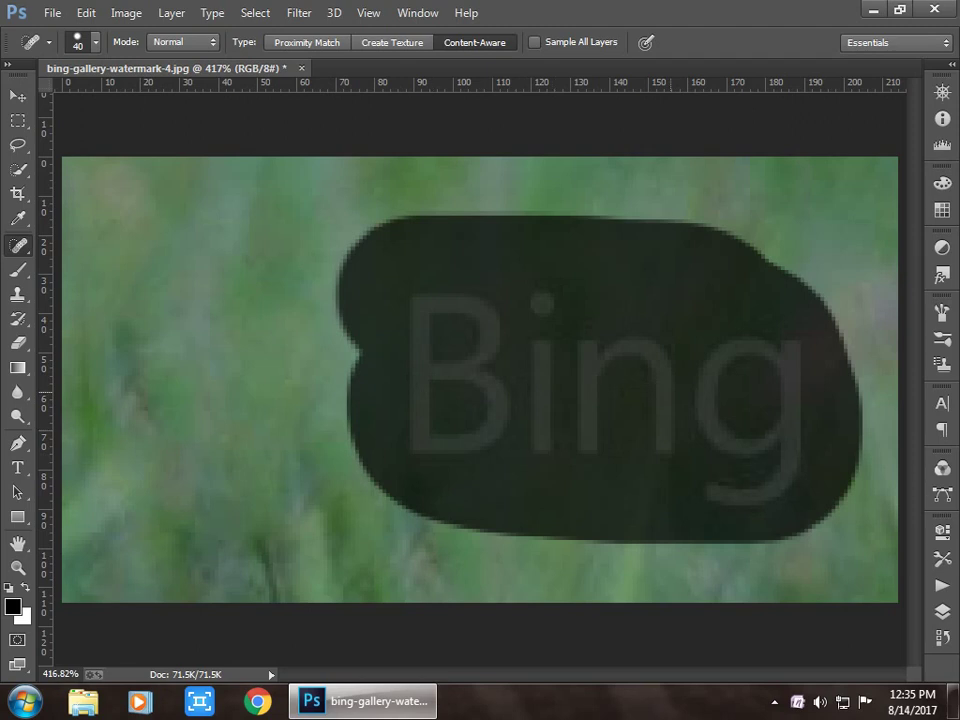
Step: Return the image view to 100% zoom
{"action": "key", "text": "z"}
{"action": "right_click", "coordinate": [228, 417]}
{"action": "key", "text": "Escape"}
{"action": "right_click", "coordinate": [279, 435]}
{"action": "left_click", "coordinate": [300, 465]}
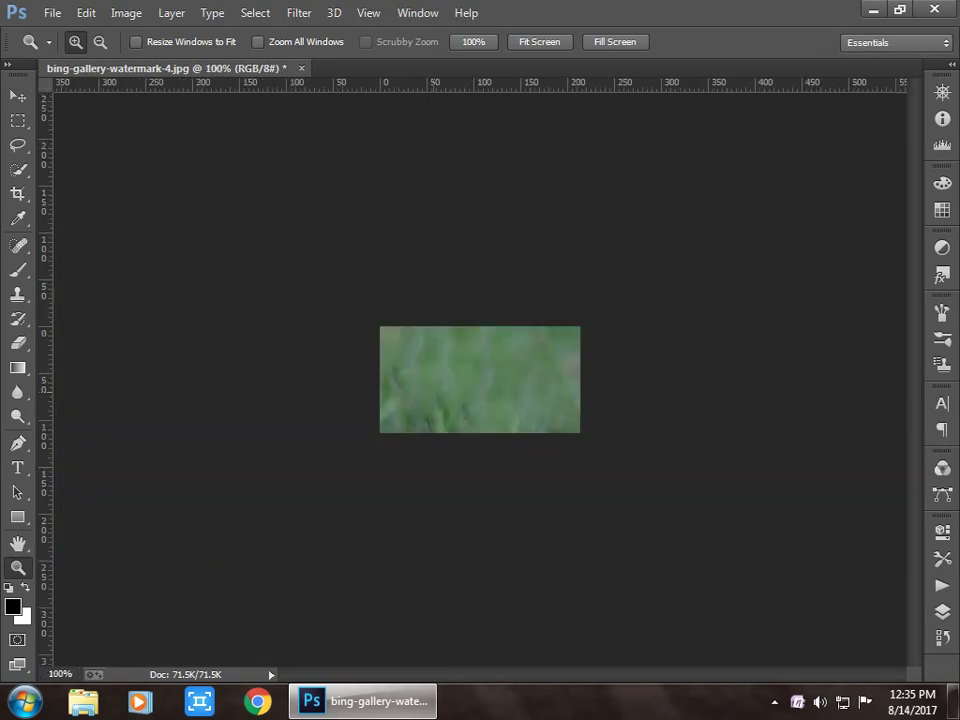
Step: Open Bird-Wallpaper-Watermarked.jpg from the pro editors folder
{"action": "left_click", "coordinate": [52, 13]}
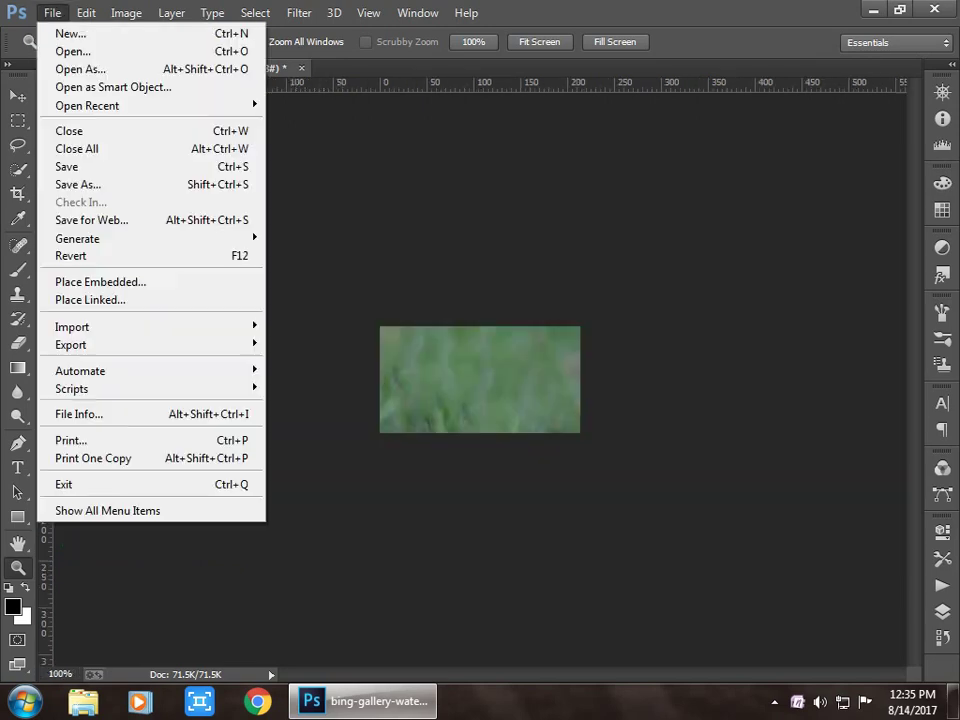
{"action": "left_click", "coordinate": [52, 13]}
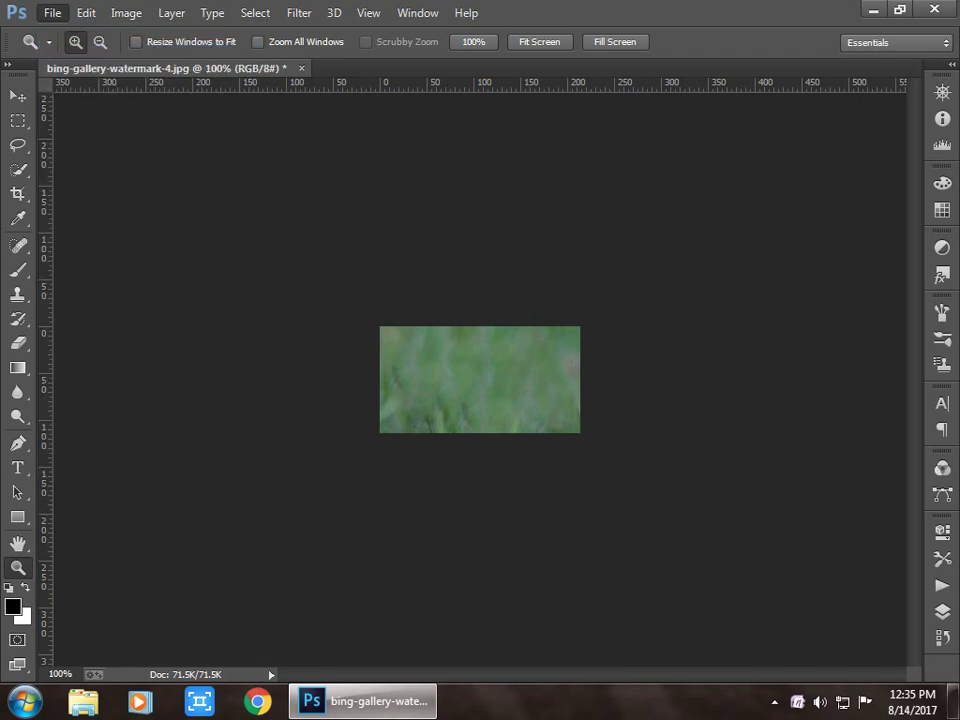
{"action": "scroll", "coordinate": [375, 115], "scroll_direction": "down", "scroll_amount": 5}
{"action": "scroll", "coordinate": [375, 115], "scroll_direction": "down", "scroll_amount": 3}
{"action": "scroll", "coordinate": [375, 115], "scroll_direction": "down", "scroll_amount": 2}
{"action": "scroll", "coordinate": [375, 115], "scroll_direction": "down", "scroll_amount": 3}
{"action": "scroll", "coordinate": [375, 115], "scroll_direction": "down", "scroll_amount": 3}
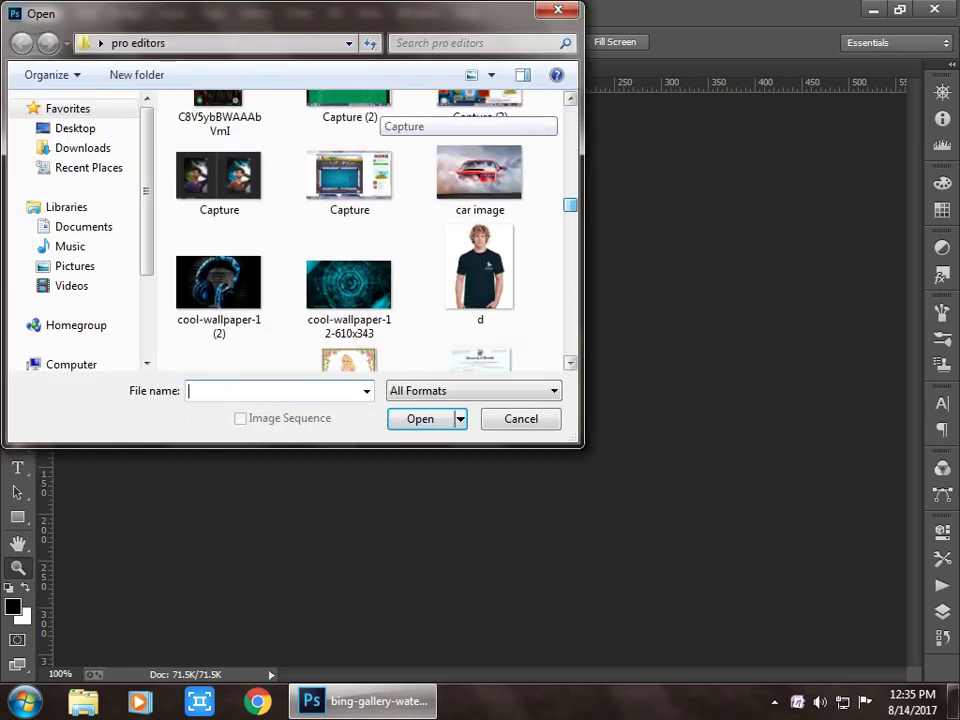
{"action": "scroll", "coordinate": [375, 115], "scroll_direction": "up", "scroll_amount": 3}
{"action": "double_click", "coordinate": [349, 268]}
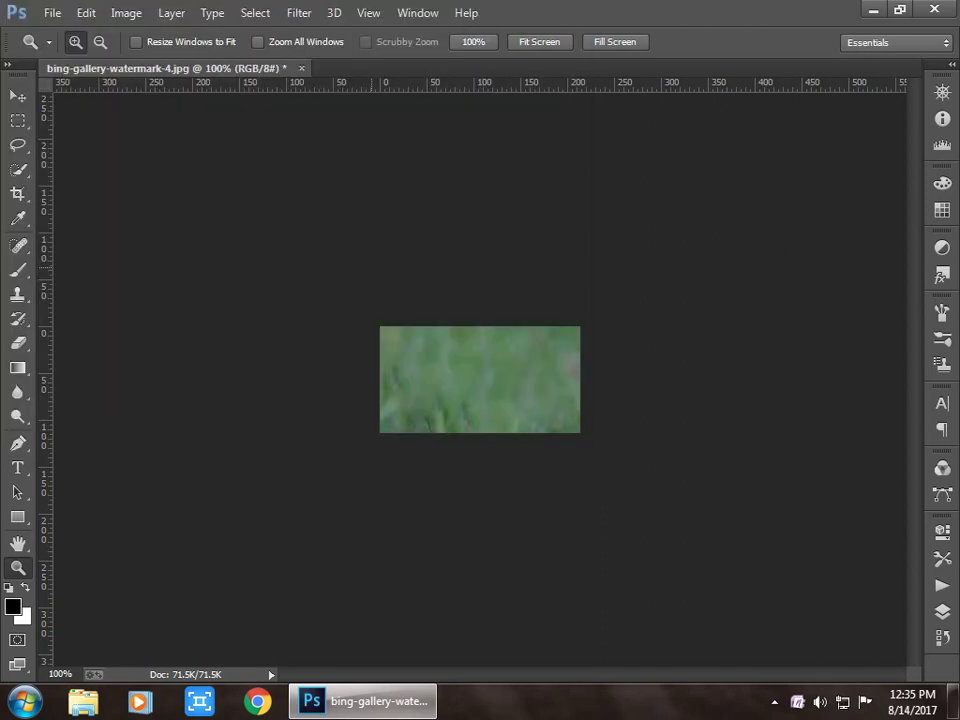
Step: Dock the kingfisher image as a second tab and heal out its round iDB watermark
{"action": "left_click_drag", "start_coordinate": [200, 89], "coordinate": [240, 60]}
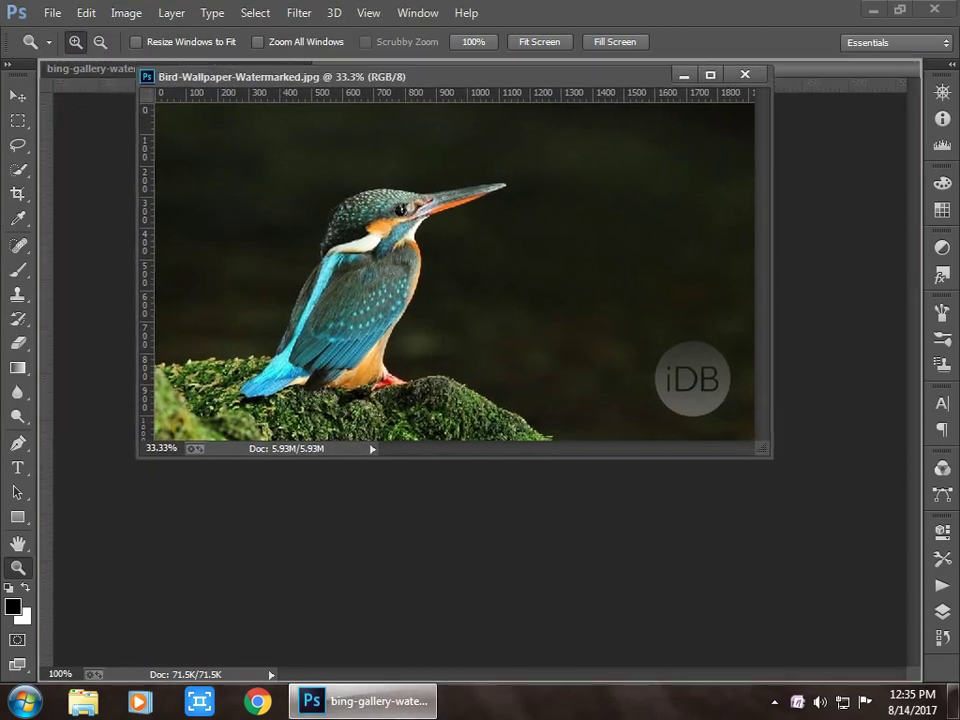
{"action": "left_click_drag", "start_coordinate": [18, 245], "coordinate": [70, 242]}
{"action": "mouse_move", "coordinate": [680, 455]}
{"action": "left_mouse_down"}
{"action": "mouse_move", "coordinate": [722, 490]}
{"action": "mouse_move", "coordinate": [765, 500]}
{"action": "mouse_move", "coordinate": [660, 500]}
{"action": "left_mouse_up"}
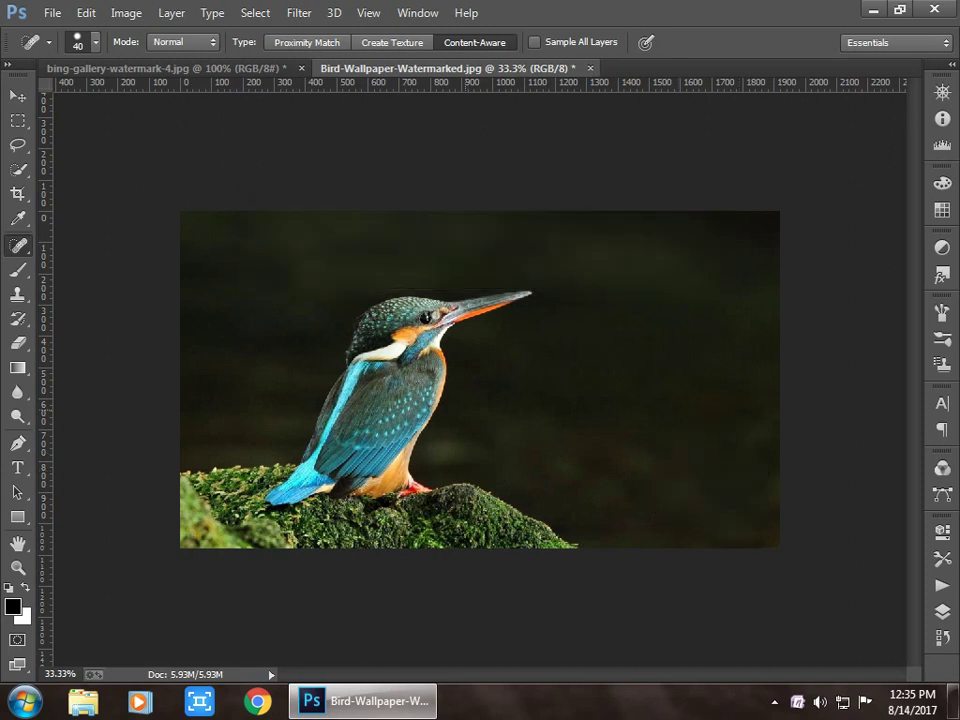
Step: Open large.jpg, the Flat Tyre quote image, from the pro editors folder
{"action": "left_click", "coordinate": [52, 13]}
{"action": "left_click", "coordinate": [52, 13]}
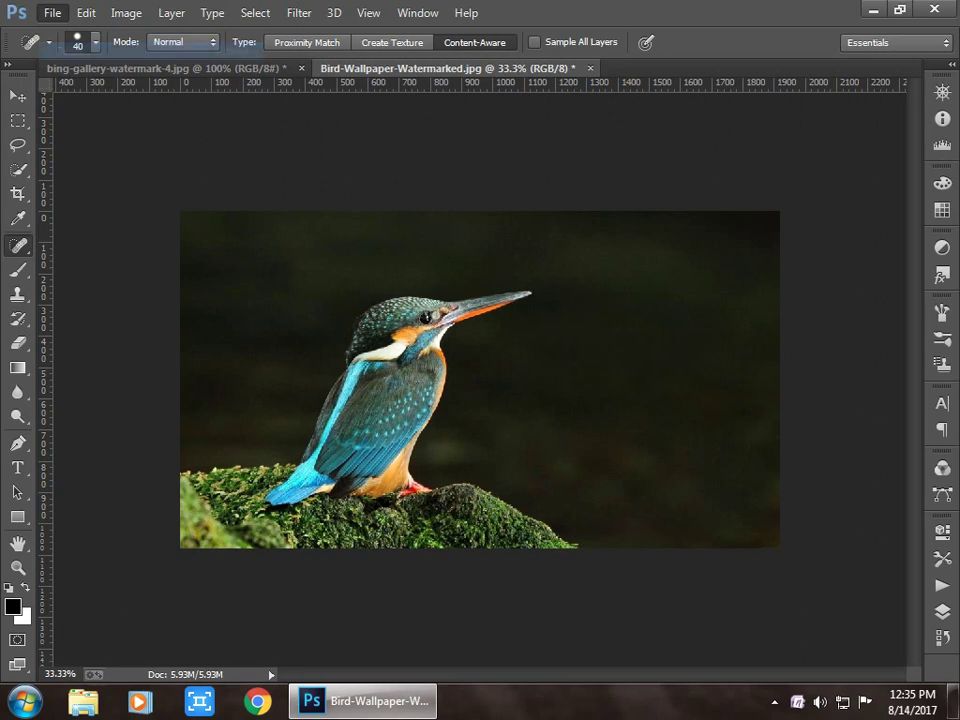
{"action": "key", "text": "ctrl+o"}
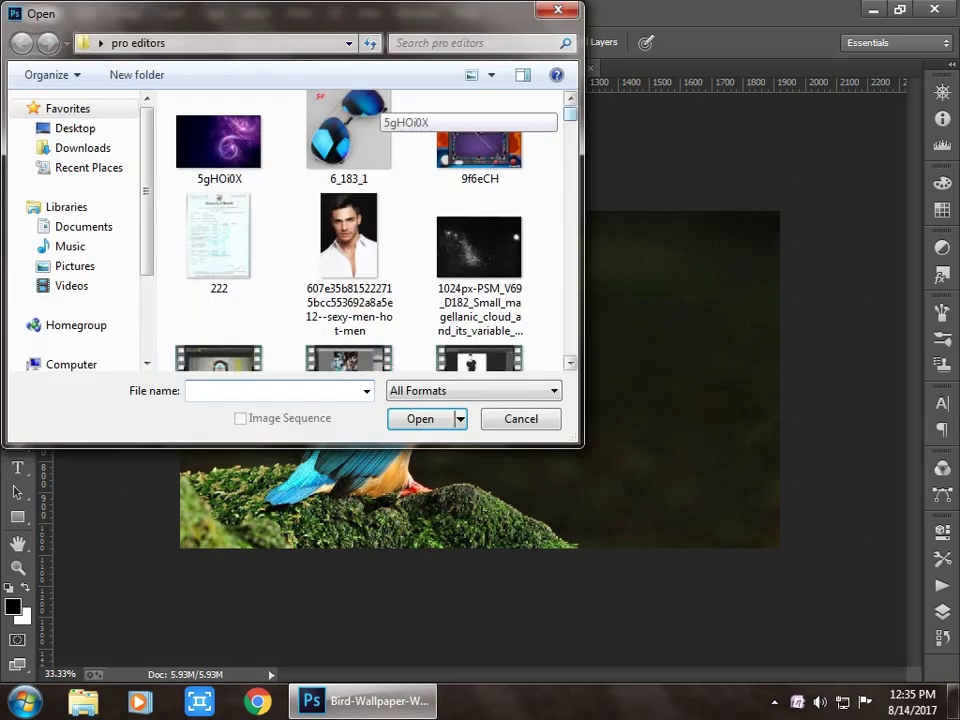
{"action": "scroll", "coordinate": [370, 230], "scroll_direction": "down", "scroll_amount": 3}
{"action": "scroll", "coordinate": [370, 230], "scroll_direction": "down", "scroll_amount": 3}
{"action": "scroll", "coordinate": [370, 230], "scroll_direction": "down", "scroll_amount": 3}
{"action": "scroll", "coordinate": [370, 230], "scroll_direction": "down", "scroll_amount": 3}
{"action": "scroll", "coordinate": [370, 230], "scroll_direction": "down", "scroll_amount": 3}
{"action": "scroll", "coordinate": [370, 230], "scroll_direction": "down", "scroll_amount": 3}
{"action": "scroll", "coordinate": [370, 230], "scroll_direction": "down", "scroll_amount": 3}
{"action": "scroll", "coordinate": [370, 230], "scroll_direction": "down", "scroll_amount": 2}
{"action": "scroll", "coordinate": [370, 230], "scroll_direction": "down", "scroll_amount": 2}
{"action": "scroll", "coordinate": [370, 230], "scroll_direction": "down", "scroll_amount": 2}
{"action": "scroll", "coordinate": [370, 230], "scroll_direction": "down", "scroll_amount": 2}
{"action": "scroll", "coordinate": [370, 230], "scroll_direction": "down", "scroll_amount": 1}
{"action": "scroll", "coordinate": [370, 230], "scroll_direction": "down", "scroll_amount": 2}
{"action": "scroll", "coordinate": [370, 230], "scroll_direction": "down", "scroll_amount": 1}
{"action": "scroll", "coordinate": [370, 230], "scroll_direction": "down", "scroll_amount": 2}
{"action": "scroll", "coordinate": [370, 230], "scroll_direction": "down", "scroll_amount": 2}
{"action": "scroll", "coordinate": [349, 230], "scroll_direction": "down", "scroll_amount": 2}
{"action": "scroll", "coordinate": [349, 230], "scroll_direction": "down", "scroll_amount": 1}
{"action": "scroll", "coordinate": [349, 230], "scroll_direction": "up", "scroll_amount": 1}
{"action": "left_click", "coordinate": [349, 215]}
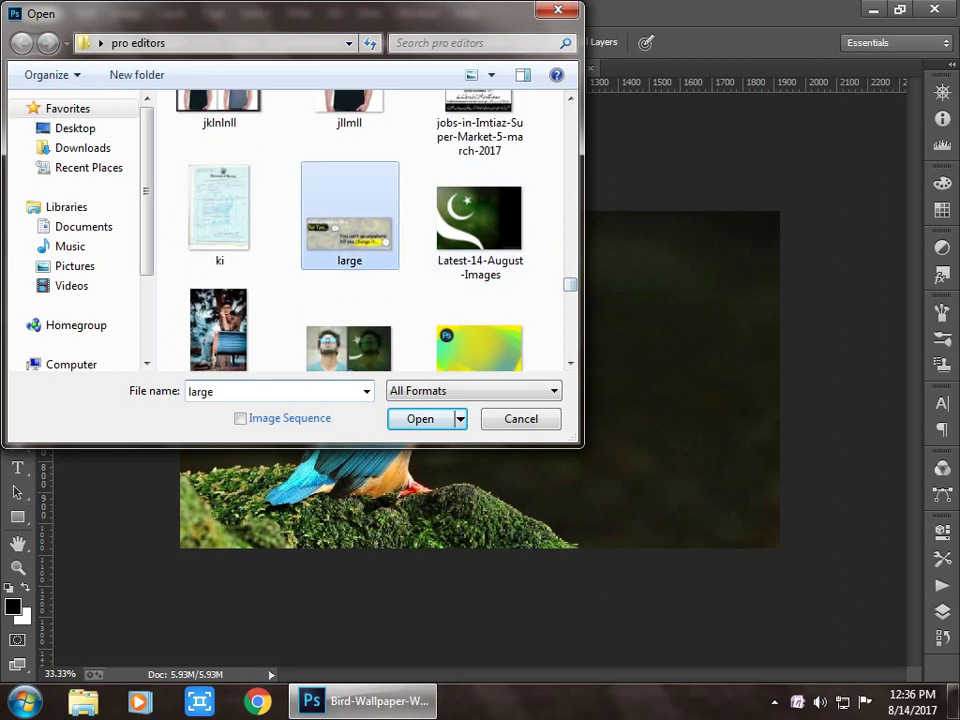
{"action": "double_click", "coordinate": [349, 215]}
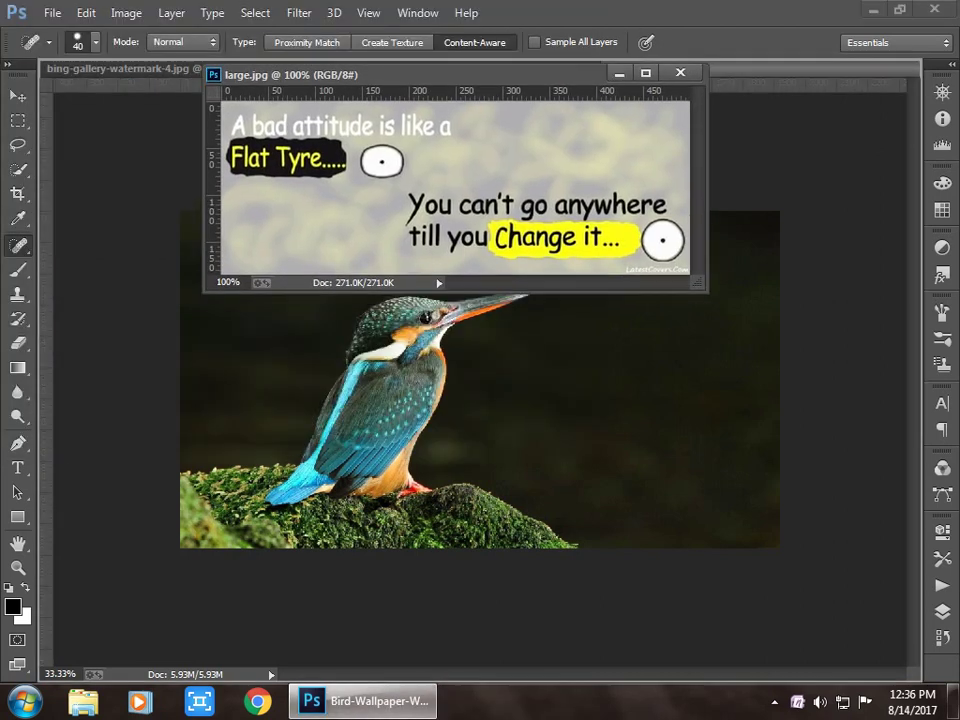
Step: Dock large.jpg as a third tab and enlarge the healing brush to 68 px
{"action": "left_click_drag", "start_coordinate": [200, 89], "coordinate": [520, 68]}
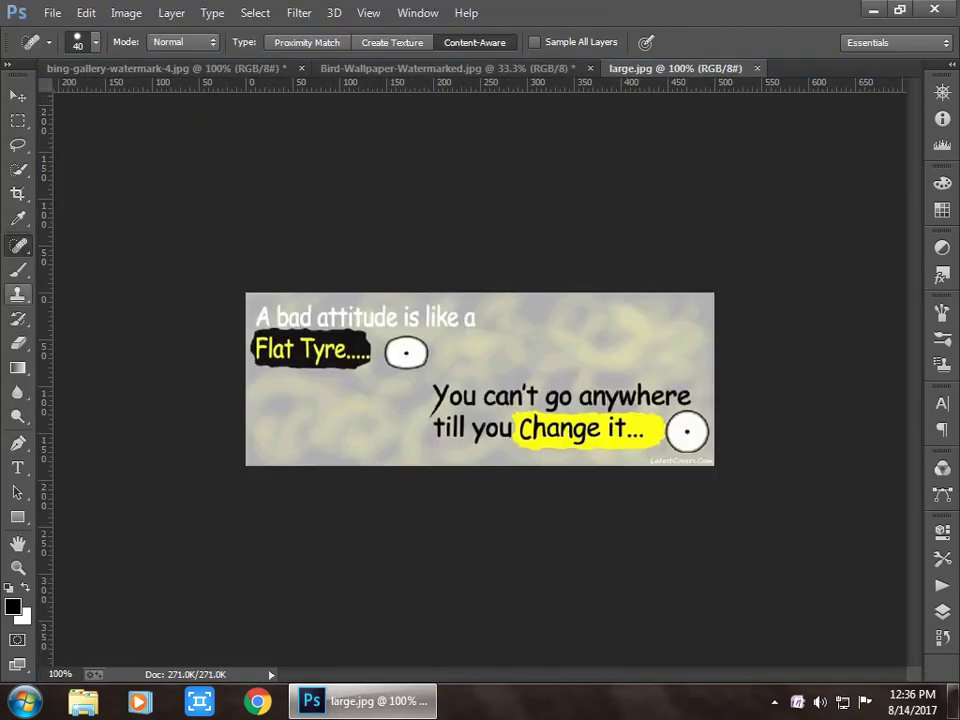
{"action": "right_click", "coordinate": [374, 310]}
{"action": "mouse_move", "coordinate": [424, 349]}
{"action": "left_mouse_down"}
{"action": "mouse_move", "coordinate": [460, 349]}
{"action": "mouse_move", "coordinate": [449, 349]}
{"action": "left_mouse_up"}
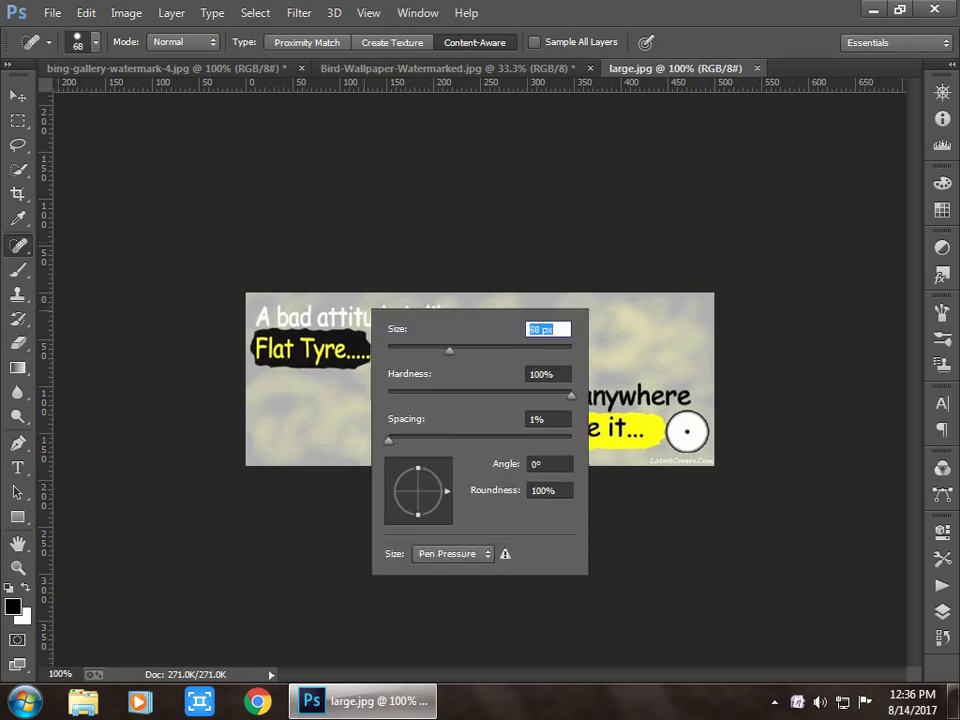
{"action": "left_click", "coordinate": [275, 340]}
Step: Heal away the quote text, yellow highlight and bottom-right logo
{"action": "left_click_drag", "start_coordinate": [399, 349], "coordinate": [406, 352]}
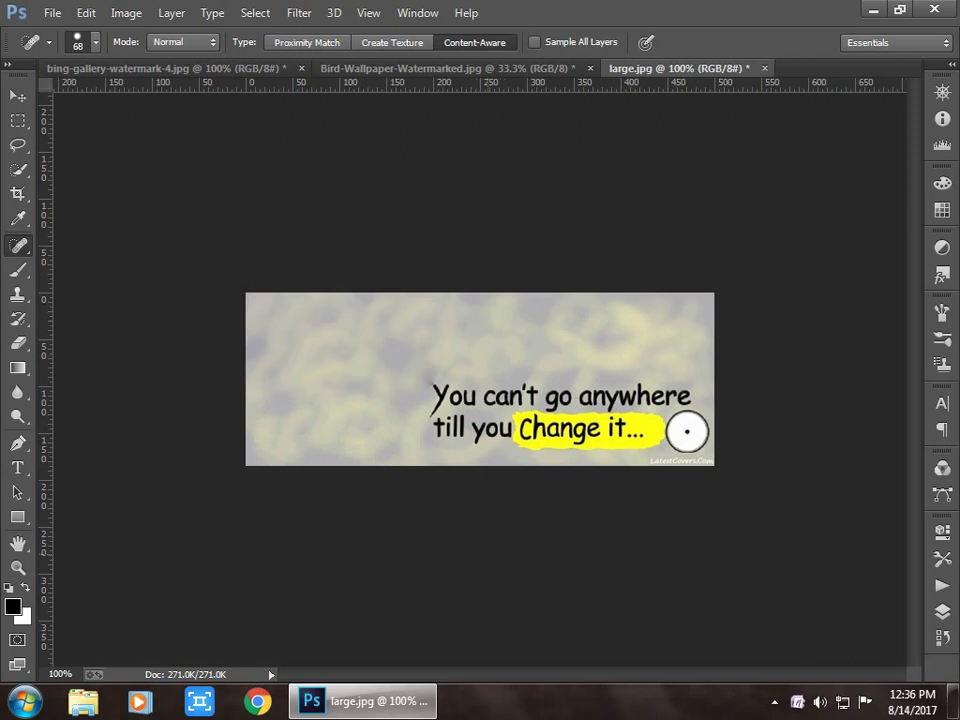
{"action": "left_click_drag", "start_coordinate": [435, 392], "coordinate": [695, 398]}
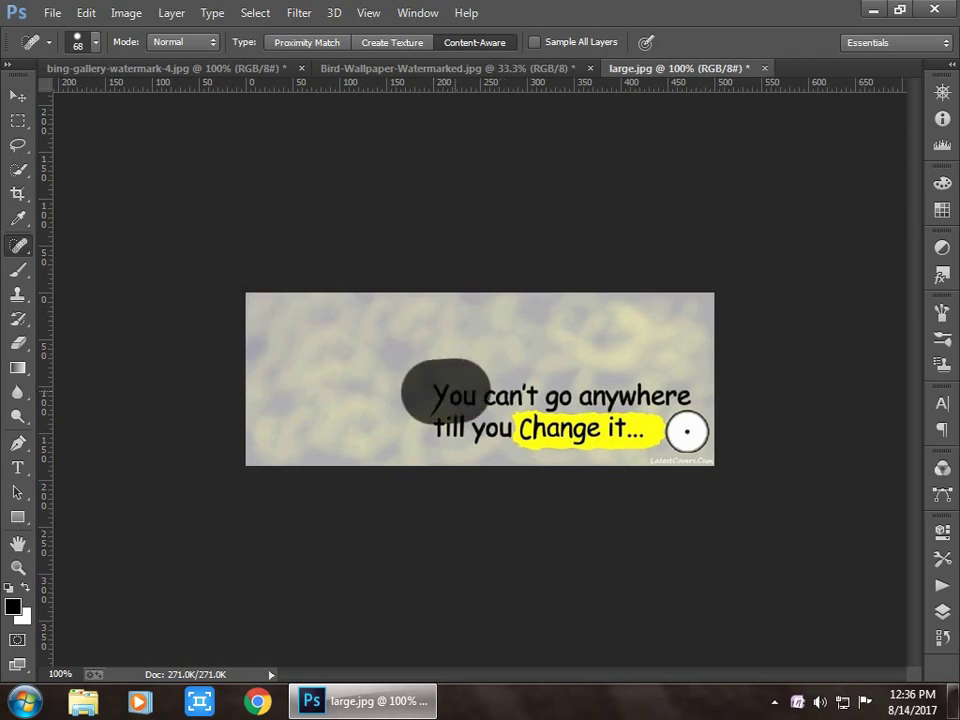
{"action": "left_click_drag", "start_coordinate": [690, 455], "coordinate": [410, 452]}
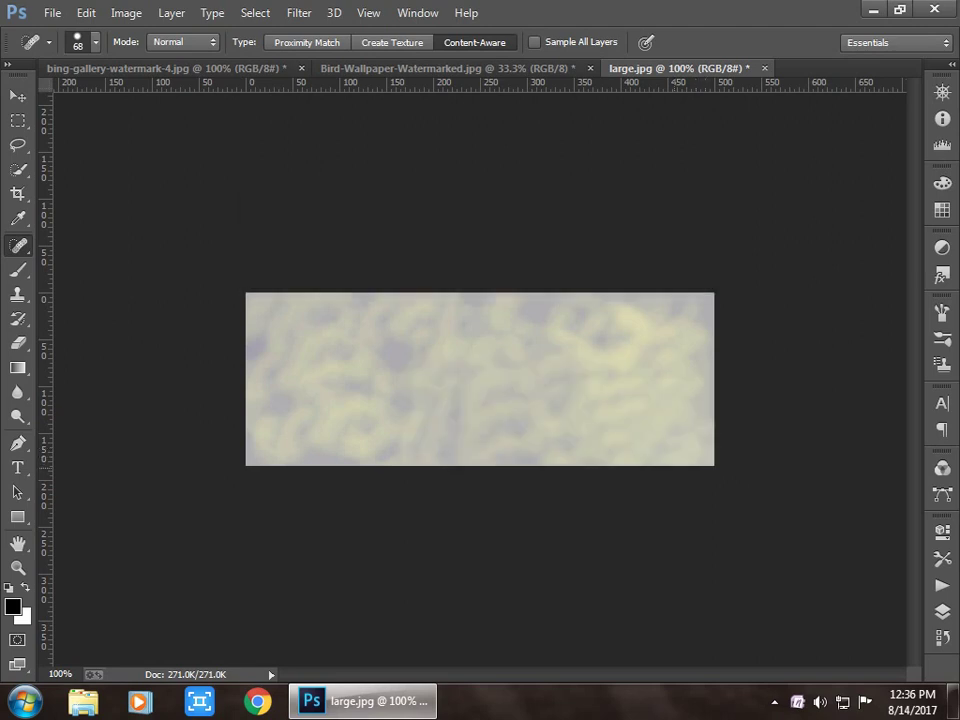
Step: Draw a rectangular marquee, then open watermark_logo_wallpaper from the pro editors folder
{"action": "key", "text": "m"}
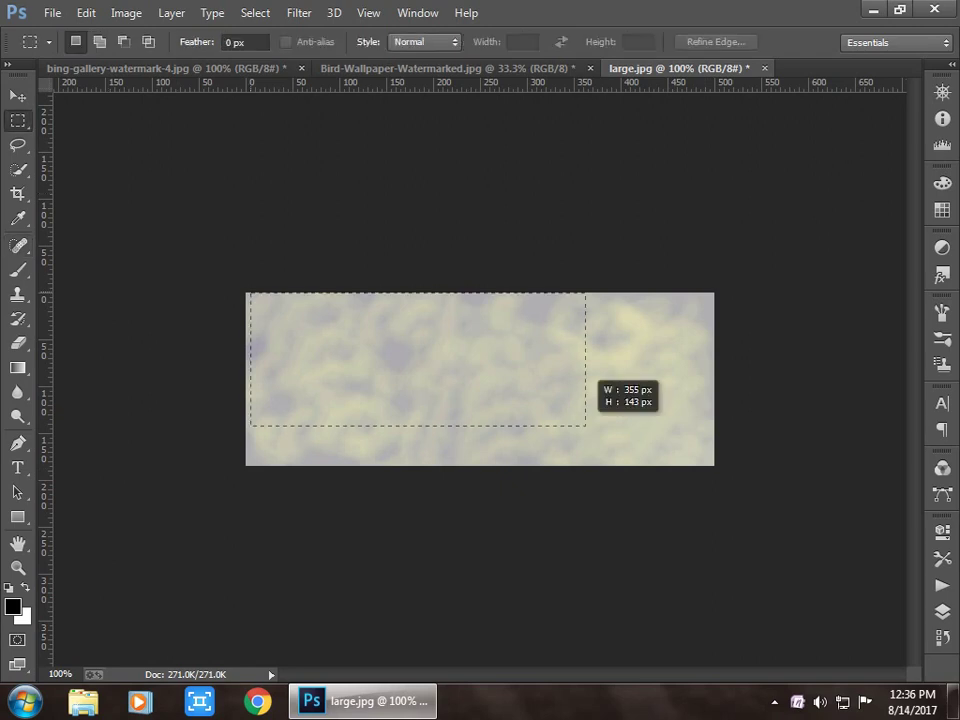
{"action": "left_click_drag", "start_coordinate": [249, 294], "coordinate": [587, 425]}
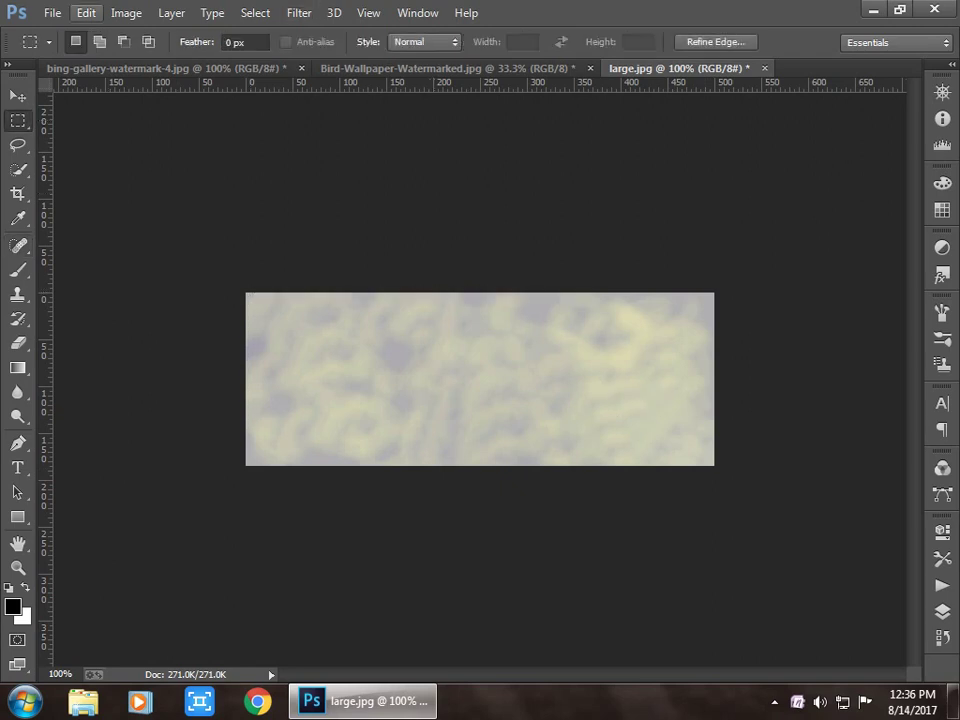
{"action": "left_click", "coordinate": [52, 12]}
{"action": "left_click", "coordinate": [60, 33]}
{"action": "scroll", "coordinate": [370, 230], "scroll_direction": "down", "scroll_amount": 3}
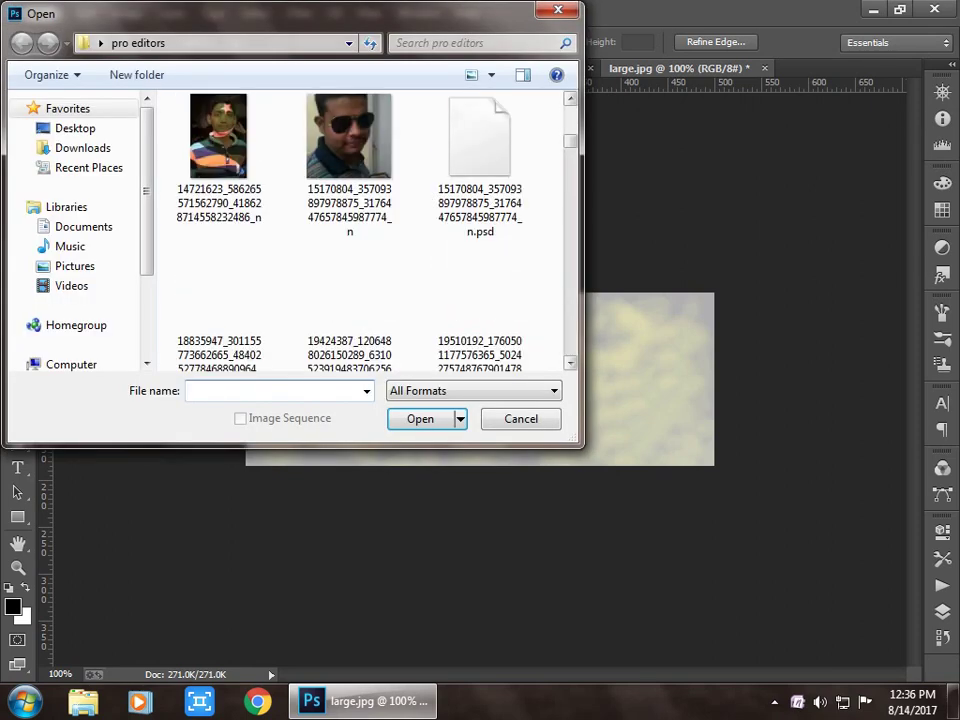
{"action": "scroll", "coordinate": [370, 230], "scroll_direction": "down", "scroll_amount": 3}
{"action": "scroll", "coordinate": [370, 230], "scroll_direction": "down", "scroll_amount": 3}
{"action": "scroll", "coordinate": [378, 148], "scroll_direction": "down", "scroll_amount": 3}
{"action": "scroll", "coordinate": [378, 148], "scroll_direction": "down", "scroll_amount": 3}
{"action": "scroll", "coordinate": [378, 148], "scroll_direction": "down", "scroll_amount": 3}
{"action": "scroll", "coordinate": [378, 148], "scroll_direction": "down", "scroll_amount": 3}
{"action": "scroll", "coordinate": [378, 148], "scroll_direction": "down", "scroll_amount": 3}
{"action": "scroll", "coordinate": [378, 148], "scroll_direction": "down", "scroll_amount": 3}
{"action": "scroll", "coordinate": [378, 148], "scroll_direction": "down", "scroll_amount": 2}
{"action": "scroll", "coordinate": [378, 148], "scroll_direction": "down", "scroll_amount": 3}
{"action": "scroll", "coordinate": [378, 148], "scroll_direction": "down", "scroll_amount": 2}
{"action": "scroll", "coordinate": [378, 148], "scroll_direction": "up", "scroll_amount": 3}
{"action": "scroll", "coordinate": [378, 148], "scroll_direction": "up", "scroll_amount": 2}
{"action": "scroll", "coordinate": [378, 148], "scroll_direction": "down", "scroll_amount": 2}
{"action": "scroll", "coordinate": [378, 148], "scroll_direction": "up", "scroll_amount": 3}
{"action": "scroll", "coordinate": [378, 148], "scroll_direction": "up", "scroll_amount": 2}
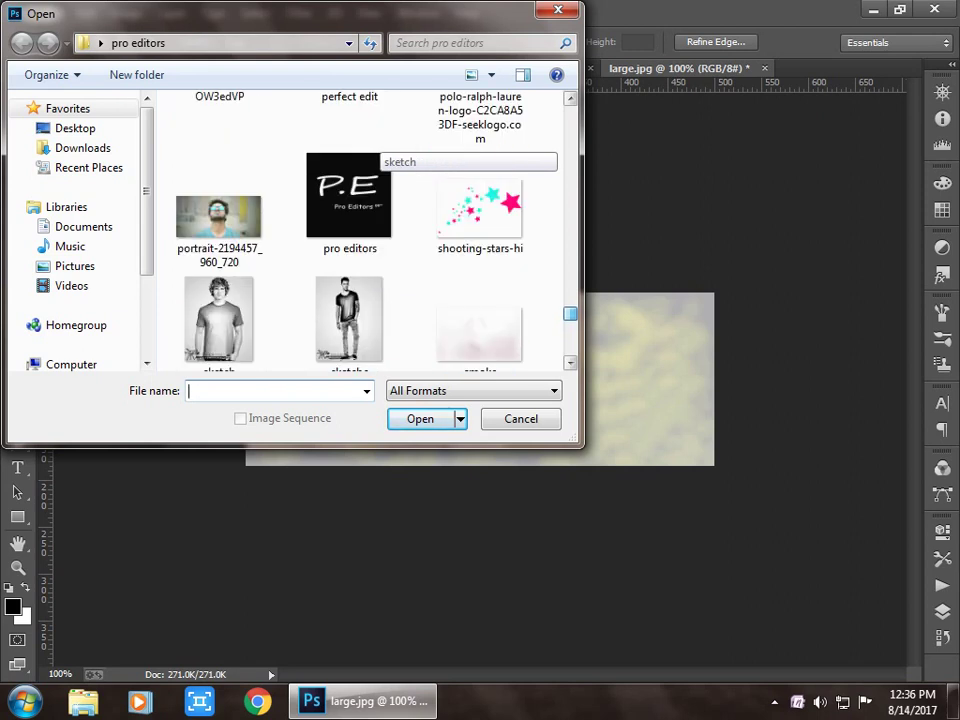
{"action": "scroll", "coordinate": [378, 148], "scroll_direction": "up", "scroll_amount": 2}
{"action": "scroll", "coordinate": [378, 148], "scroll_direction": "up", "scroll_amount": 2}
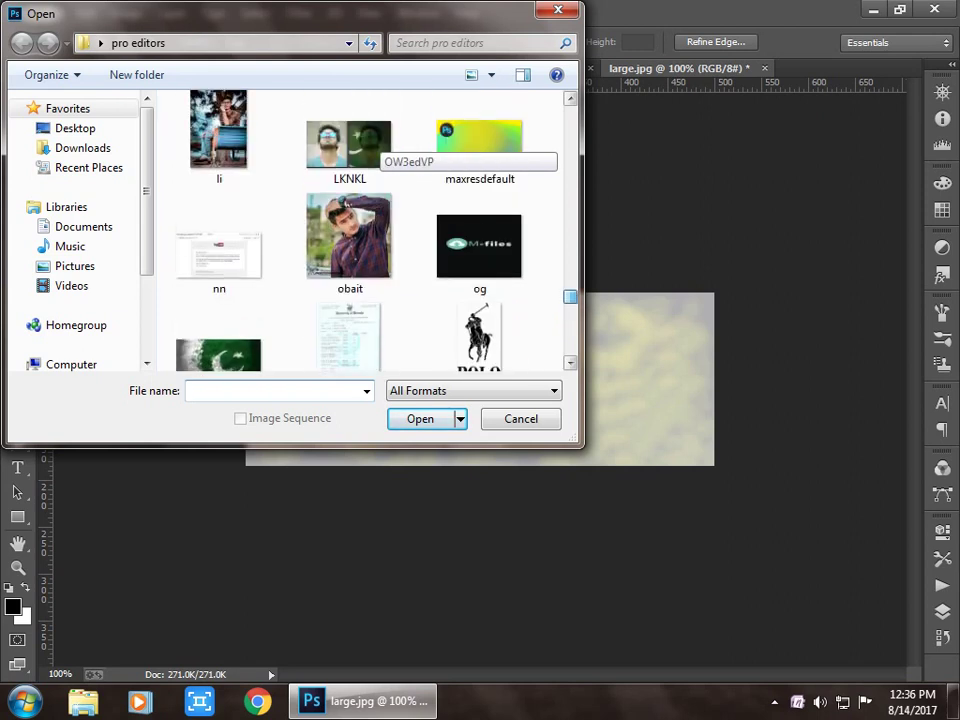
{"action": "scroll", "coordinate": [378, 148], "scroll_direction": "up", "scroll_amount": 1}
{"action": "scroll", "coordinate": [378, 148], "scroll_direction": "up", "scroll_amount": 1}
{"action": "scroll", "coordinate": [378, 148], "scroll_direction": "down", "scroll_amount": 6}
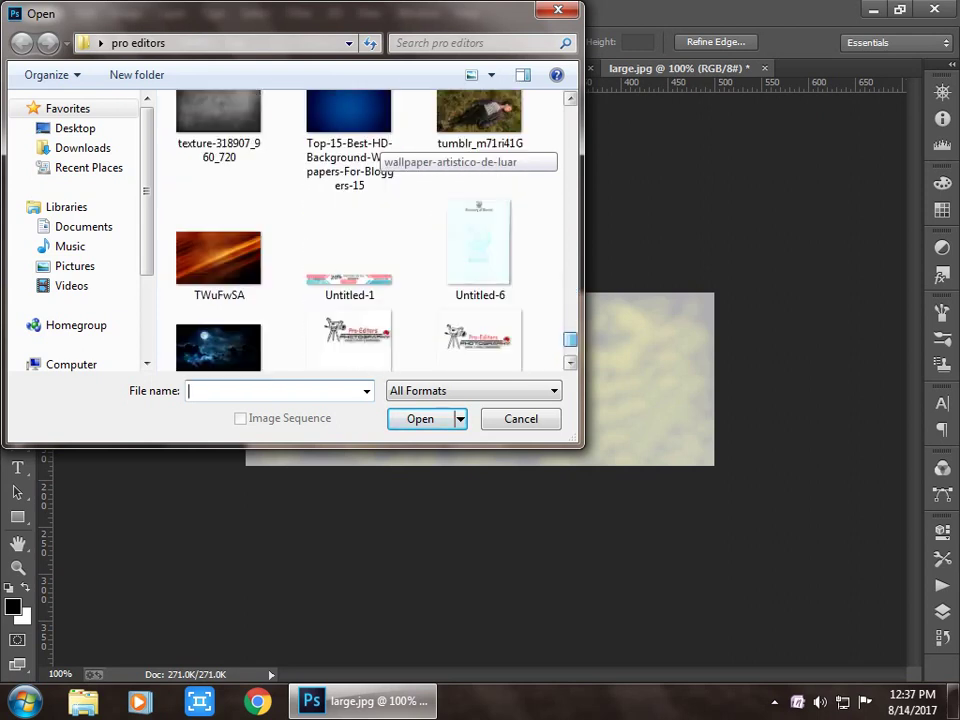
{"action": "scroll", "coordinate": [378, 148], "scroll_direction": "down", "scroll_amount": 1}
{"action": "double_click", "coordinate": [218, 335]}
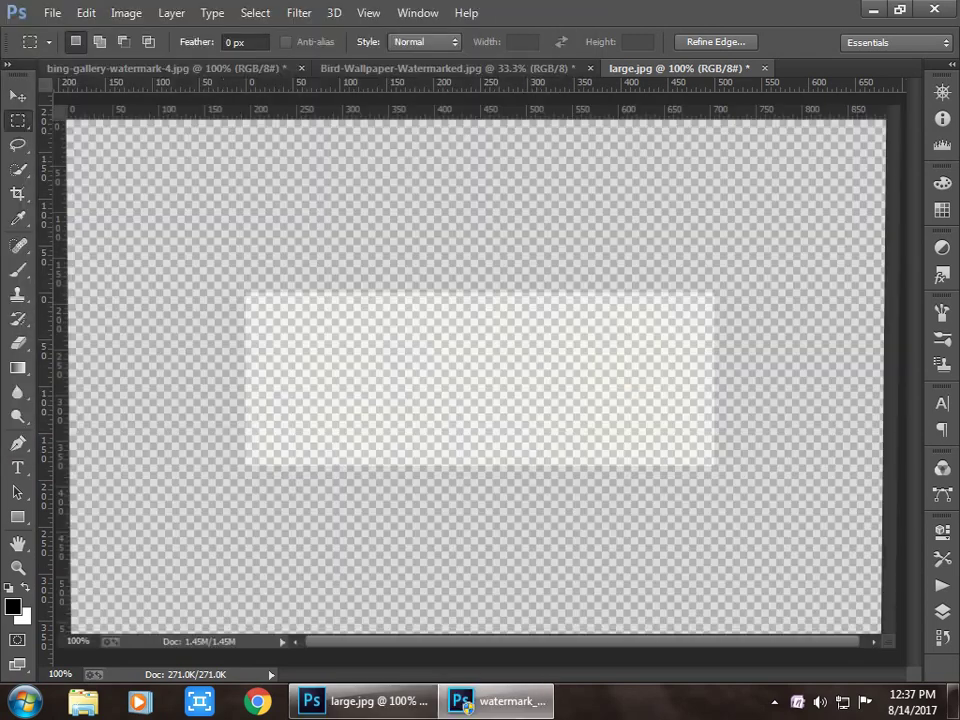
Step: Dock the BASSQONDUCTORZ wallpaper as a fourth tab, deselect, and pick the Spot Healing Brush
{"action": "left_click_drag", "start_coordinate": [300, 89], "coordinate": [650, 68]}
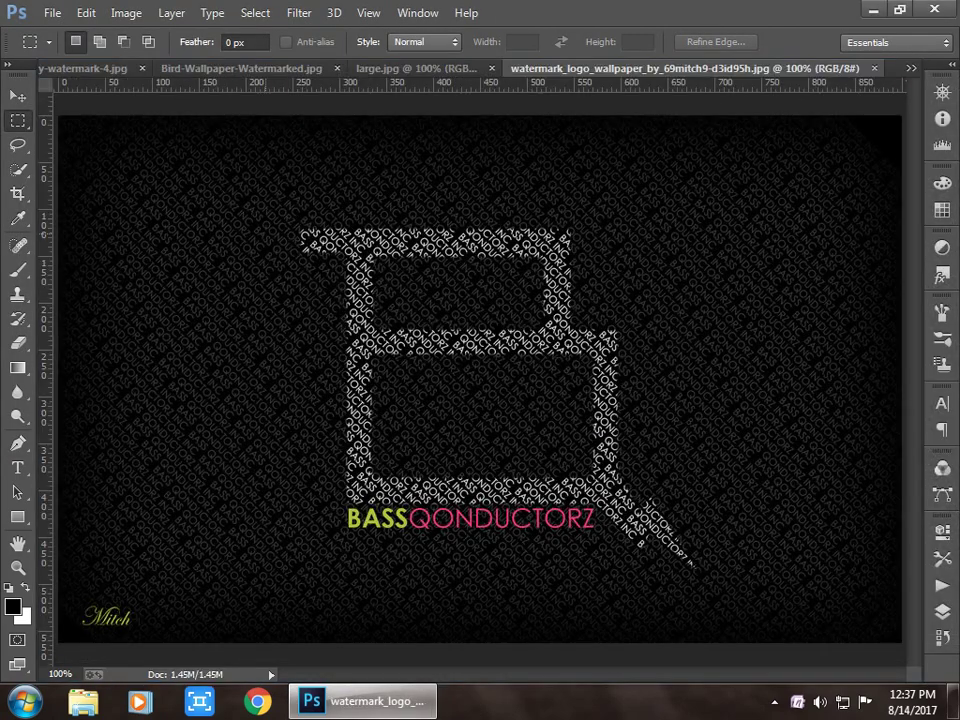
{"action": "left_click_drag", "start_coordinate": [265, 234], "coordinate": [306, 247]}
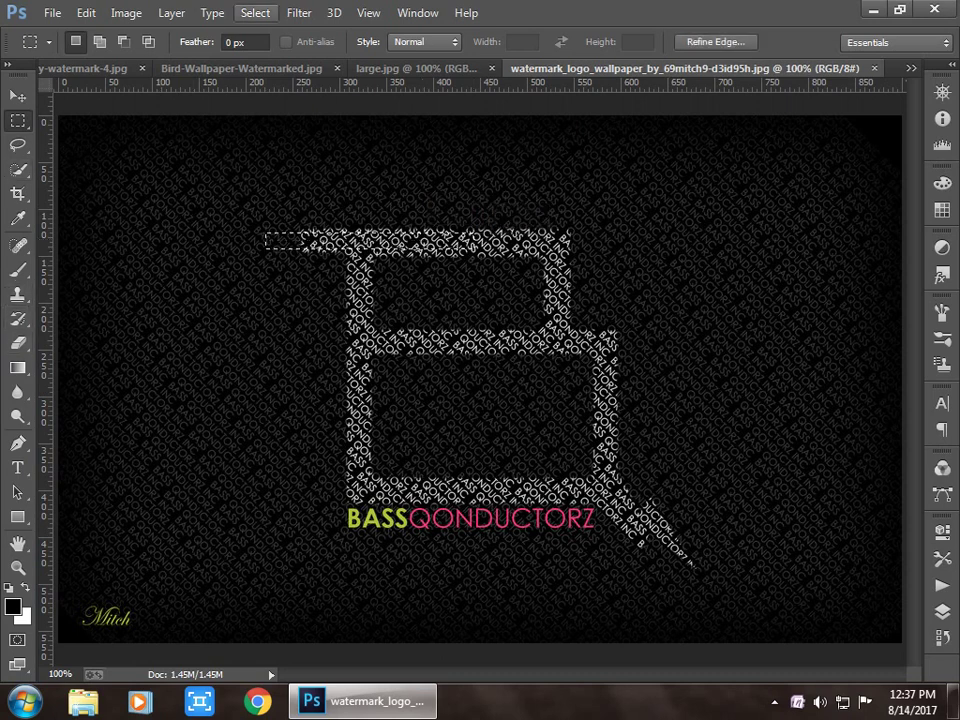
{"action": "left_click", "coordinate": [255, 13]}
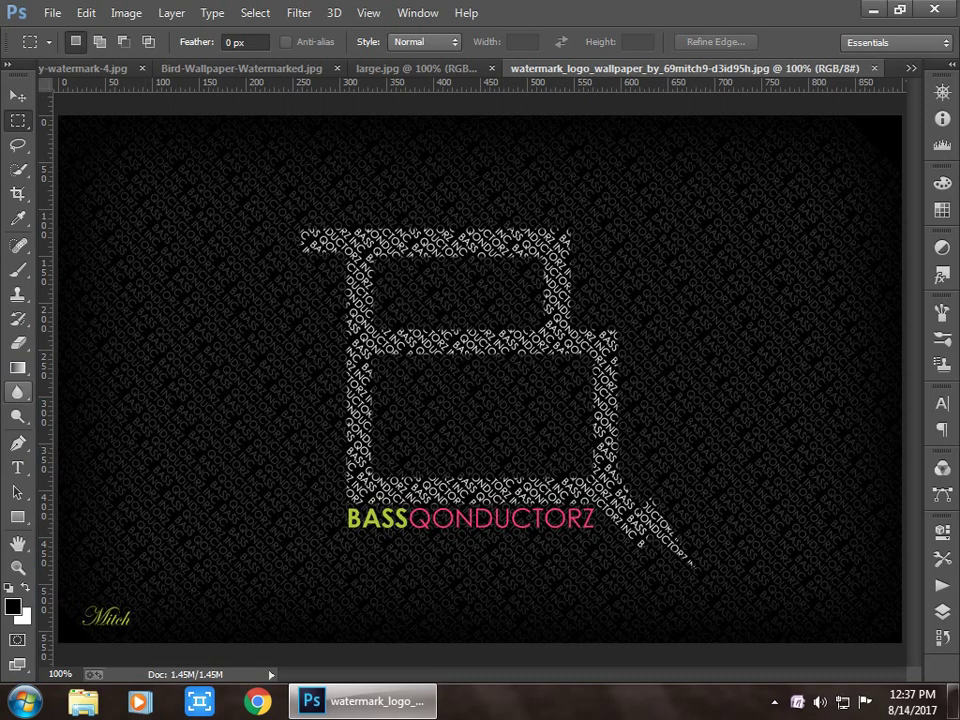
{"action": "key", "text": "j"}
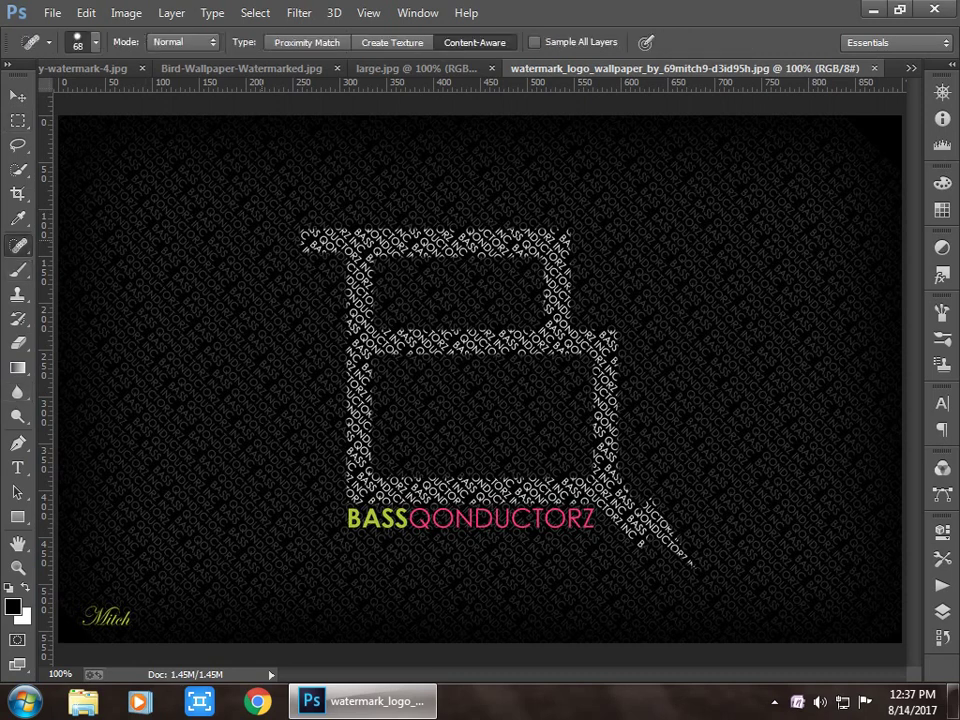
Step: Marquee the Q logo, then spot-heal away its top bar, diagonal leg and BASSQONDUCTORZ lettering
{"action": "key", "text": "m"}
{"action": "mouse_move", "coordinate": [233, 193]}
{"action": "left_mouse_down"}
{"action": "mouse_move", "coordinate": [590, 483]}
{"action": "mouse_move", "coordinate": [603, 575]}
{"action": "left_mouse_up"}
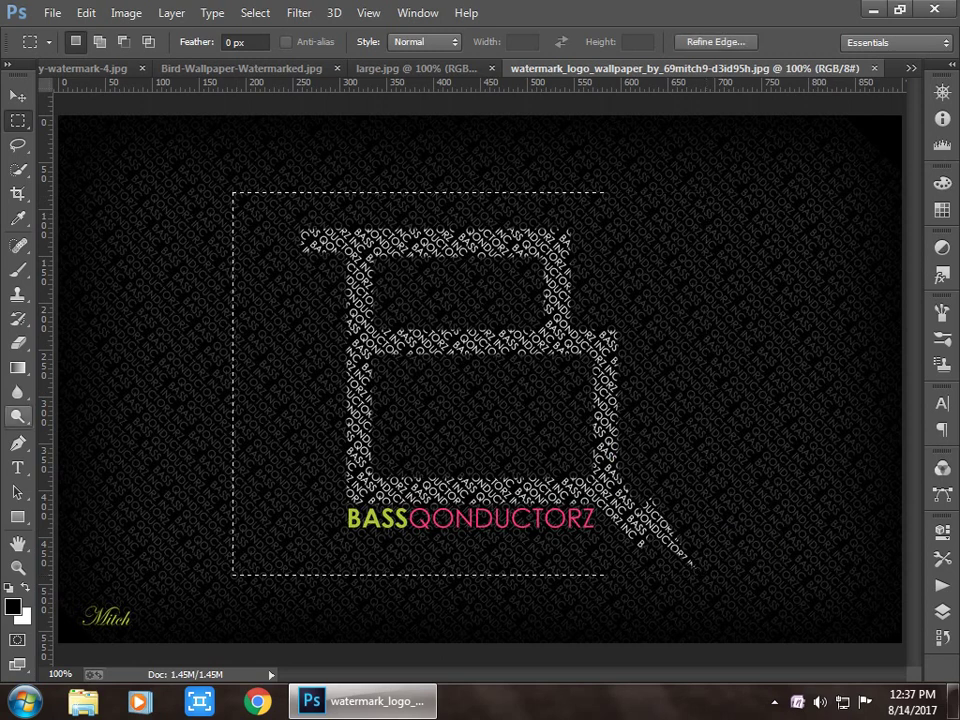
{"action": "key", "text": "j"}
{"action": "mouse_move", "coordinate": [245, 235]}
{"action": "left_mouse_down"}
{"action": "mouse_move", "coordinate": [440, 370]}
{"action": "mouse_move", "coordinate": [262, 277]}
{"action": "left_mouse_up"}
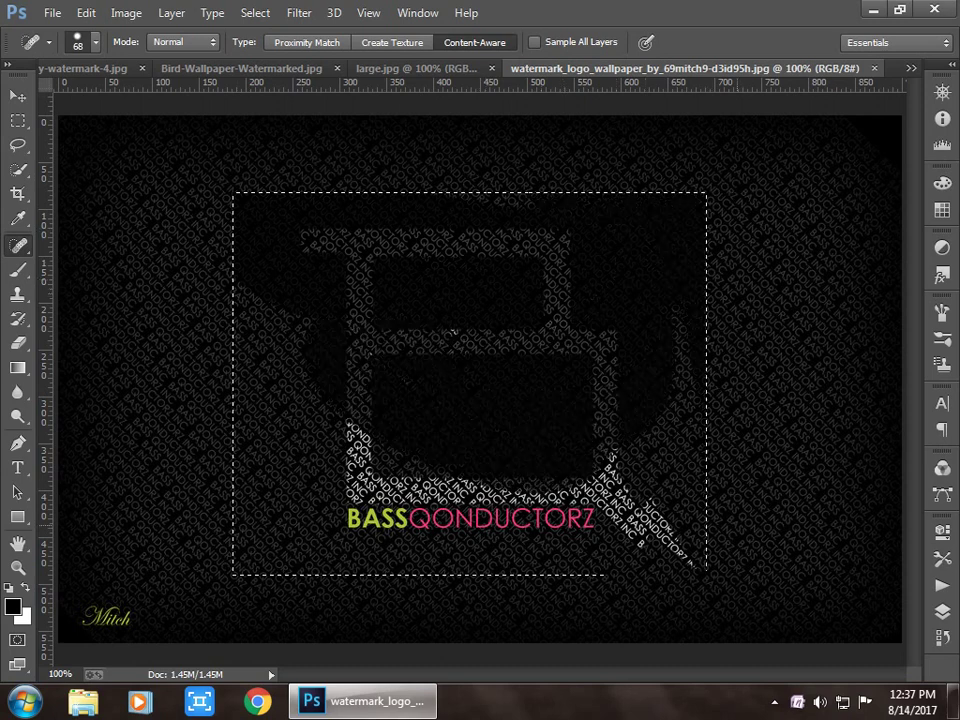
{"action": "left_click_drag", "start_coordinate": [605, 455], "coordinate": [500, 540]}
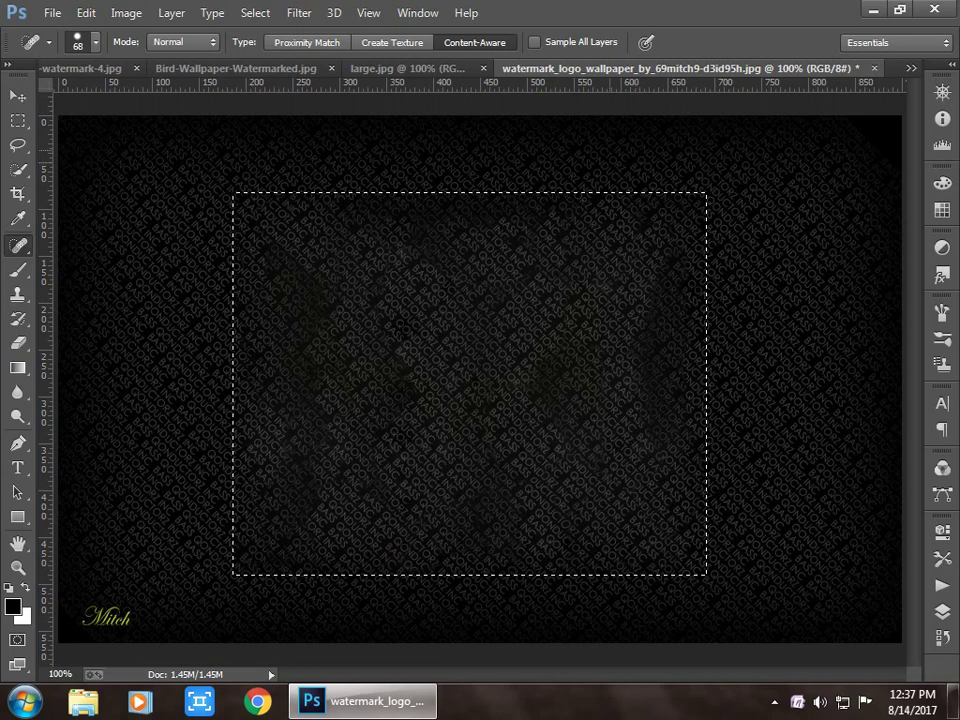
Step: Deselect, then heal away the bottom-left Mitch signature and a leftover patch lower left of centre
{"action": "left_click", "coordinate": [299, 13]}
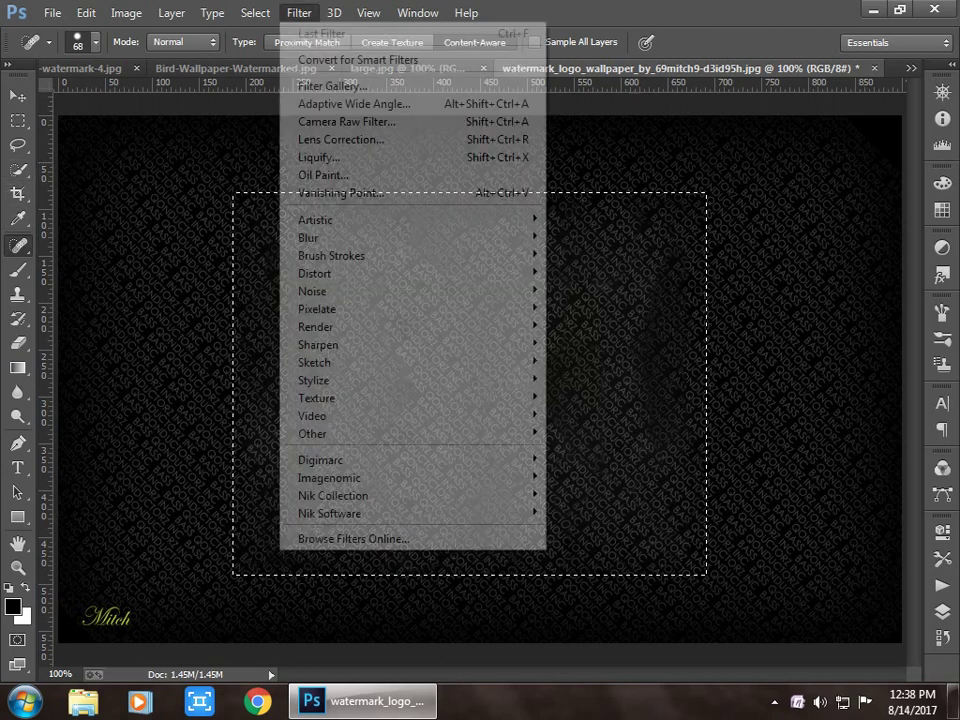
{"action": "left_click", "coordinate": [255, 13]}
{"action": "left_click", "coordinate": [272, 51]}
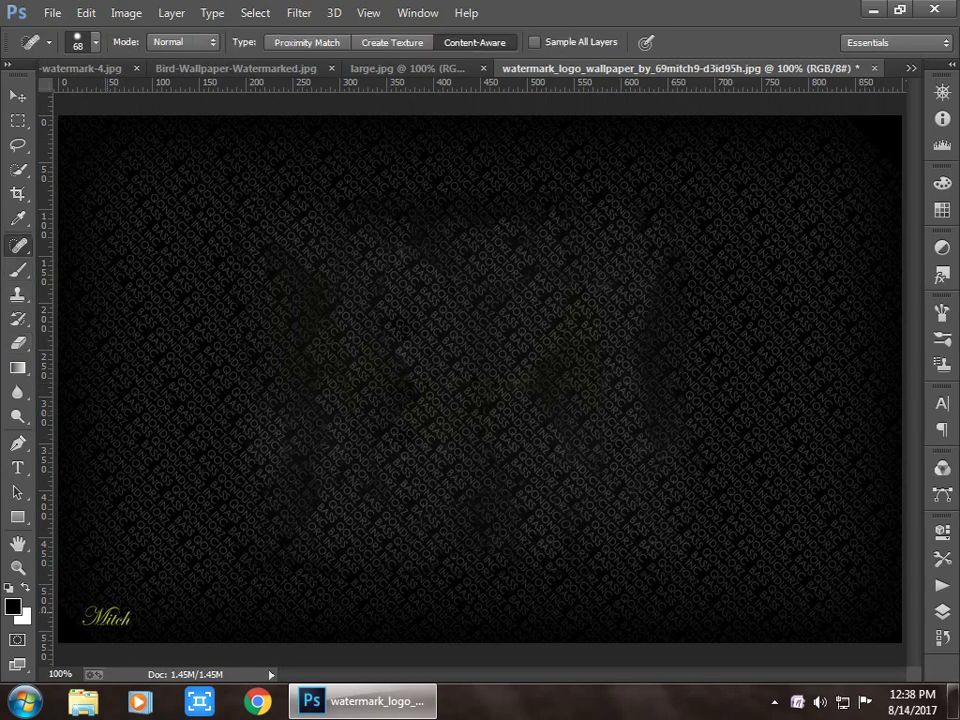
{"action": "left_click_drag", "start_coordinate": [82, 615], "coordinate": [132, 615]}
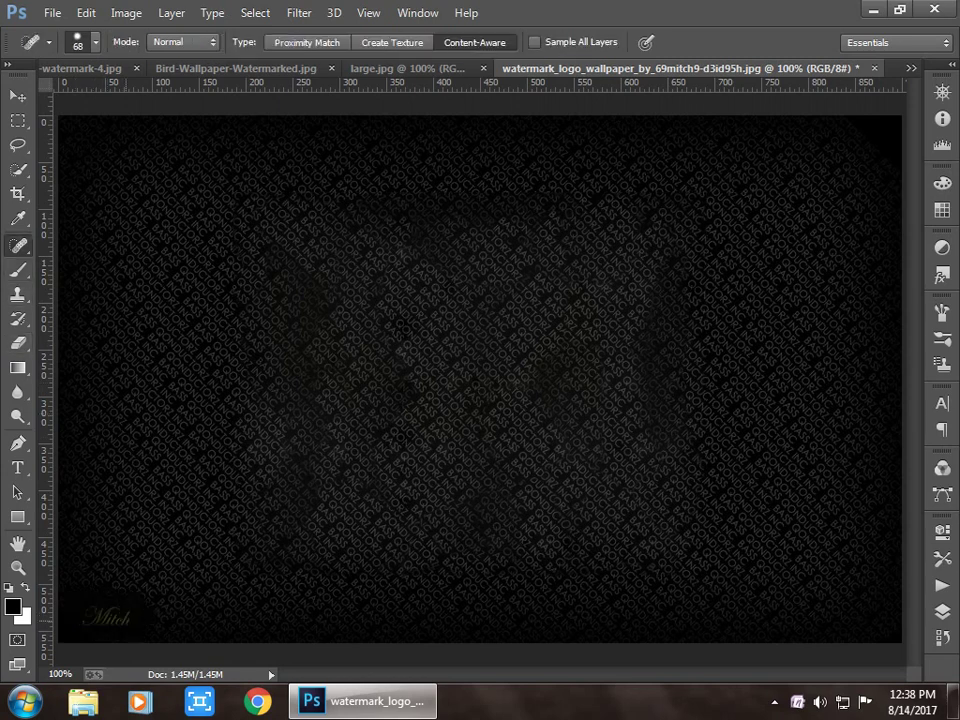
{"action": "mouse_move", "coordinate": [305, 495]}
{"action": "left_mouse_down"}
{"action": "mouse_move", "coordinate": [270, 540]}
{"action": "mouse_move", "coordinate": [382, 570]}
{"action": "left_mouse_up"}
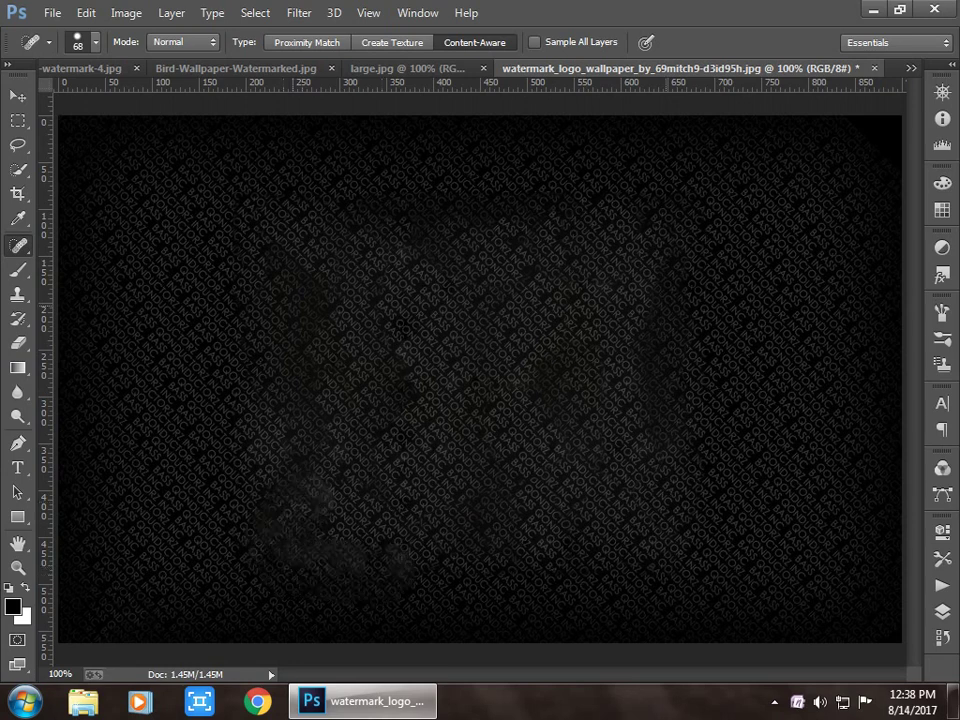
Step: Shrink the Spot Healing Brush to 27 px and heal the remaining logo traces right of centre
{"action": "right_click", "coordinate": [678, 308]}
{"action": "left_click_drag", "start_coordinate": [751, 346], "coordinate": [713, 346]}
{"action": "left_click_drag", "start_coordinate": [667, 265], "coordinate": [668, 448]}
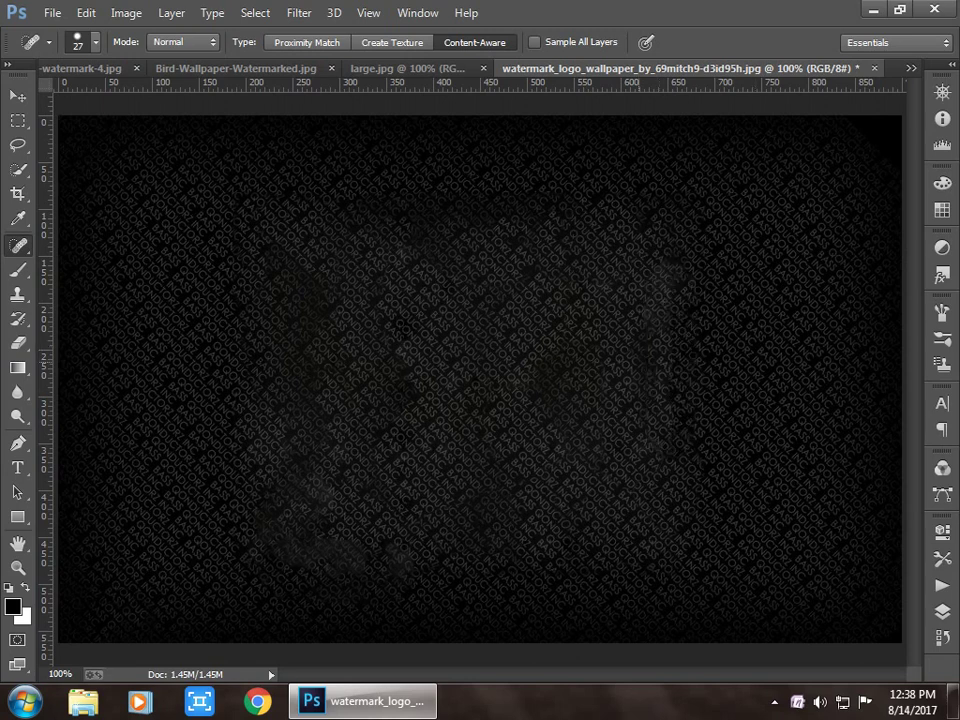
{"action": "left_click_drag", "start_coordinate": [540, 370], "coordinate": [650, 420]}
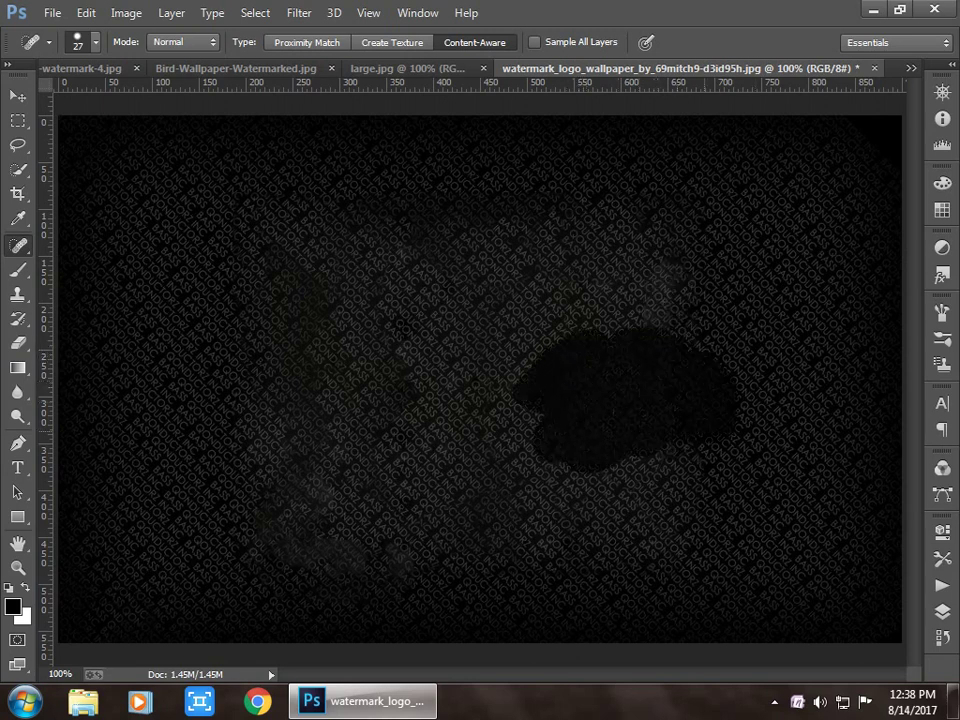
{"action": "left_click_drag", "start_coordinate": [690, 380], "coordinate": [670, 265]}
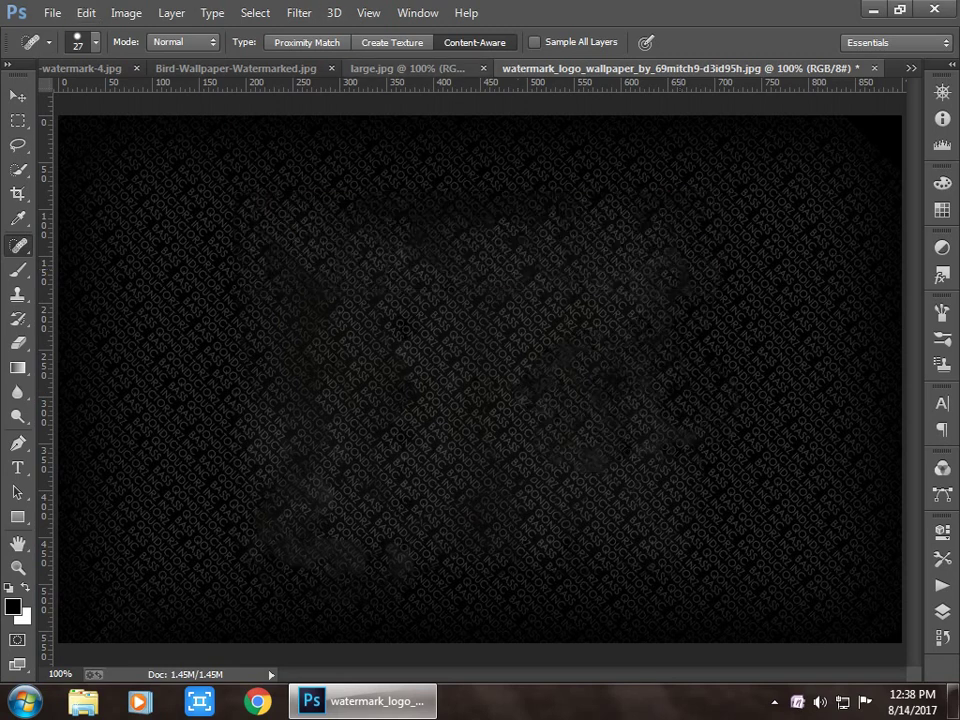
Step: Cycle through bing-gallery-watermark-4.jpg and Bird-Wallpaper, ending back on large.jpg
{"action": "key", "text": "ctrl+shift+Tab"}
{"action": "key", "text": "ctrl+shift+Tab"}
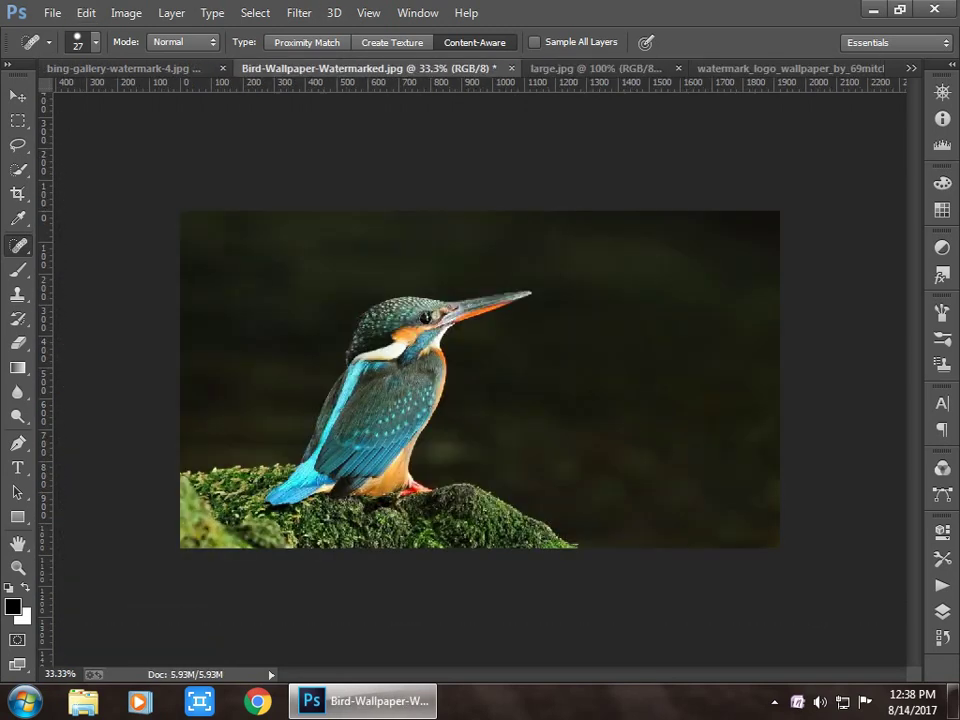
{"action": "key", "text": "ctrl+shift+Tab"}
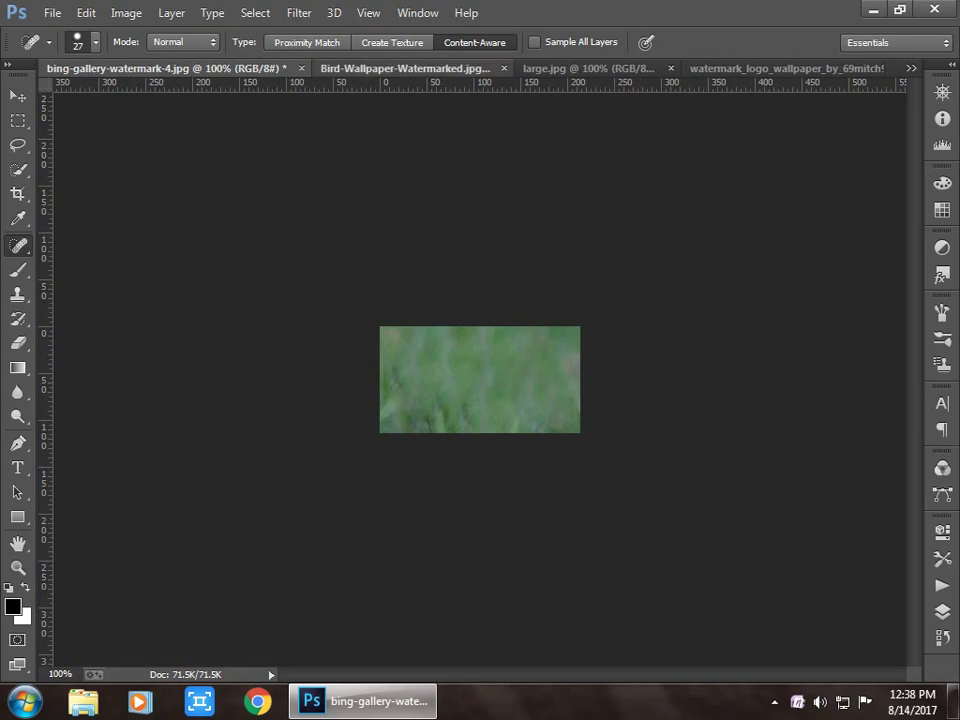
{"action": "key", "text": "ctrl+Tab"}
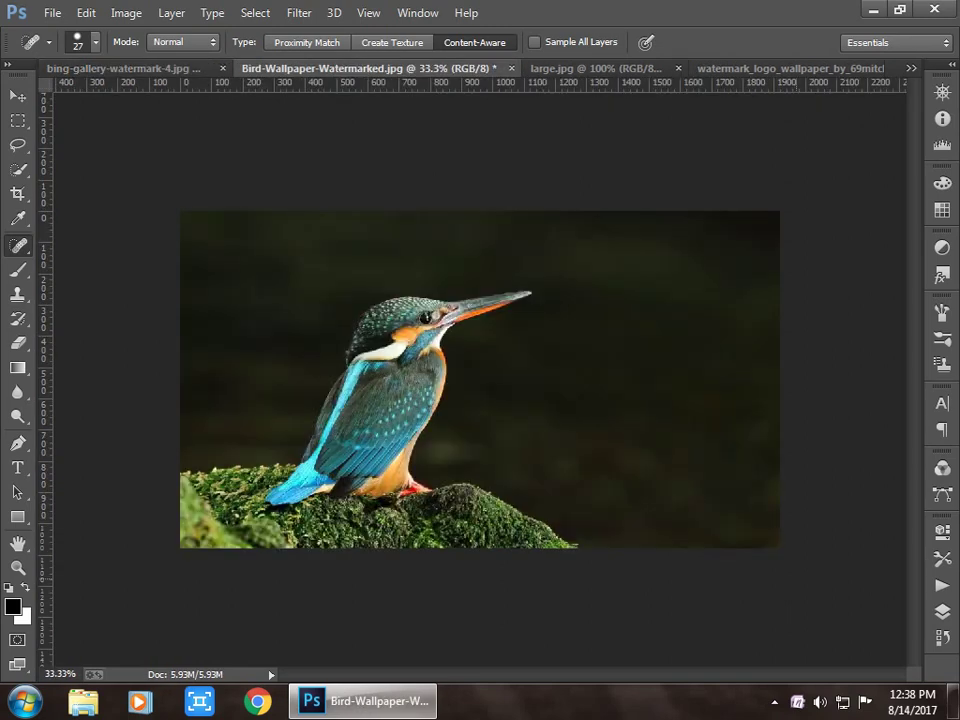
{"action": "key", "text": "ctrl+Tab"}
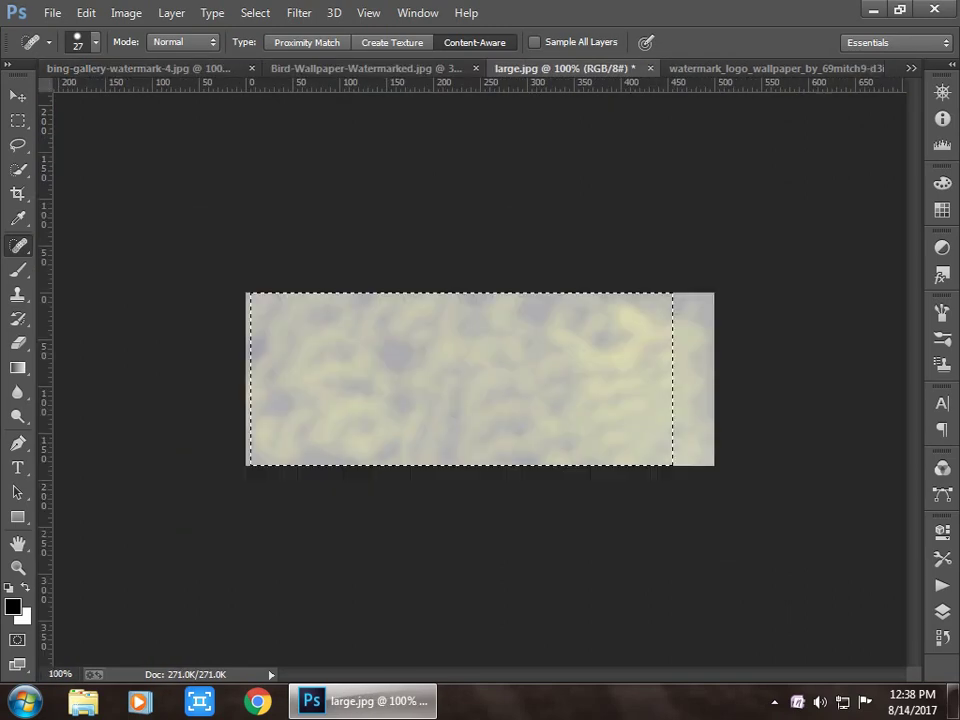